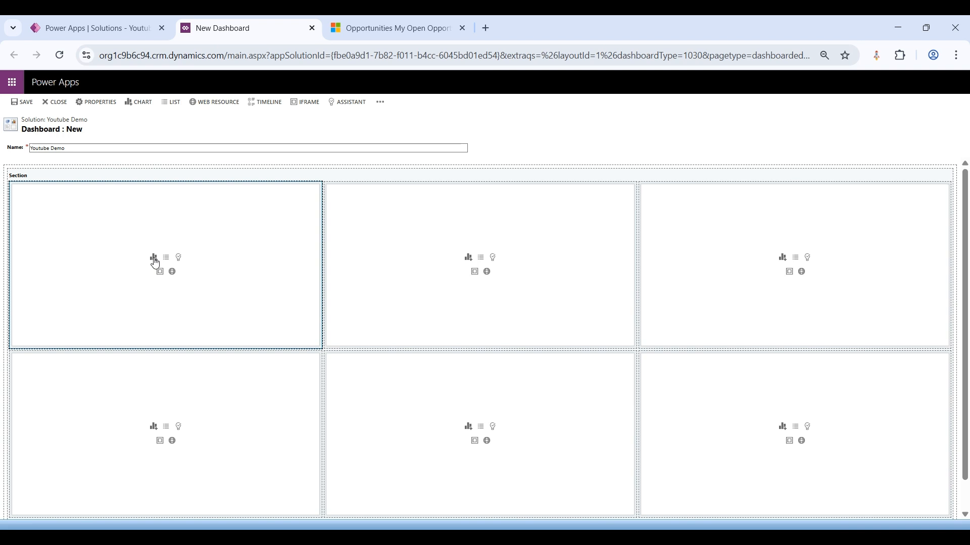
Step: Add a Leads by Source chart to the first cell of the upper row, using the Lead record type and All Leads view
click(153, 258)
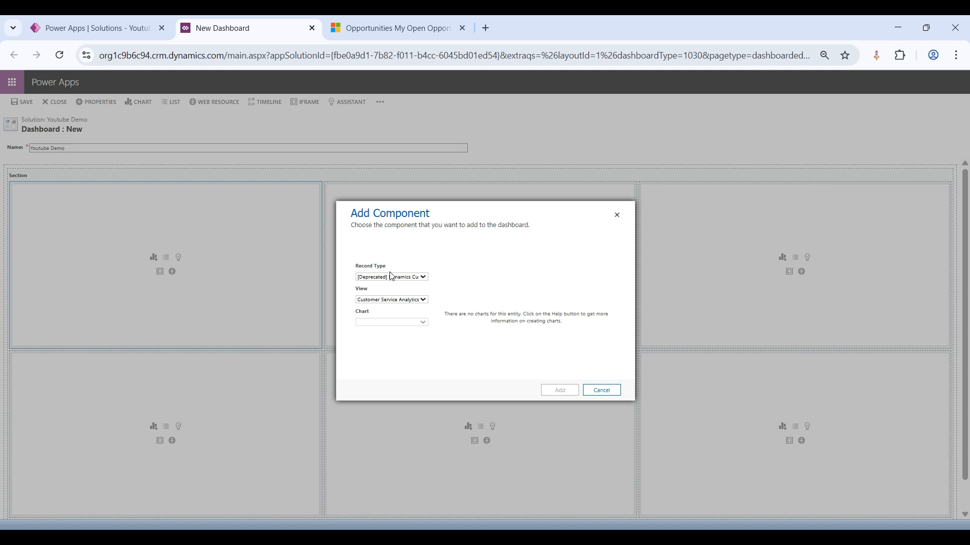
click(387, 243)
click(423, 300)
click(423, 304)
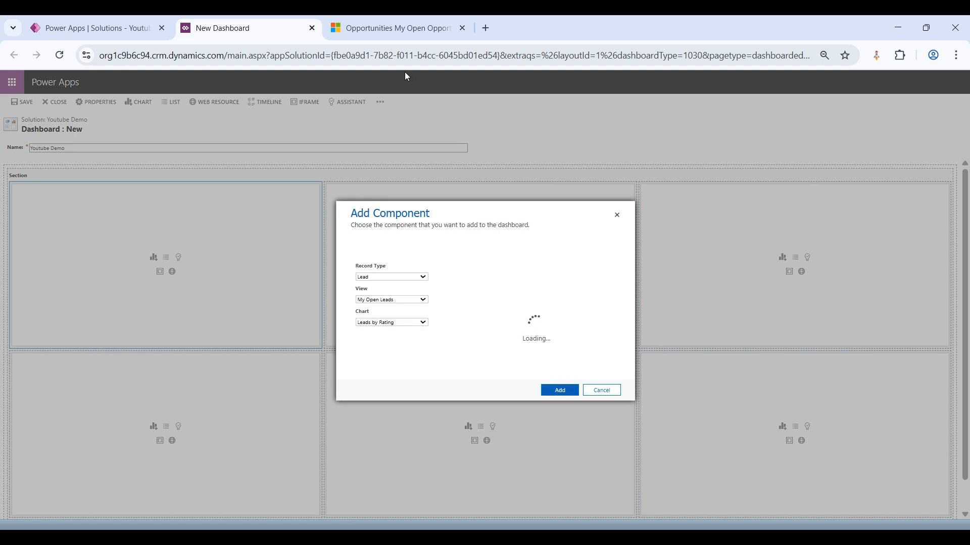
key(a)
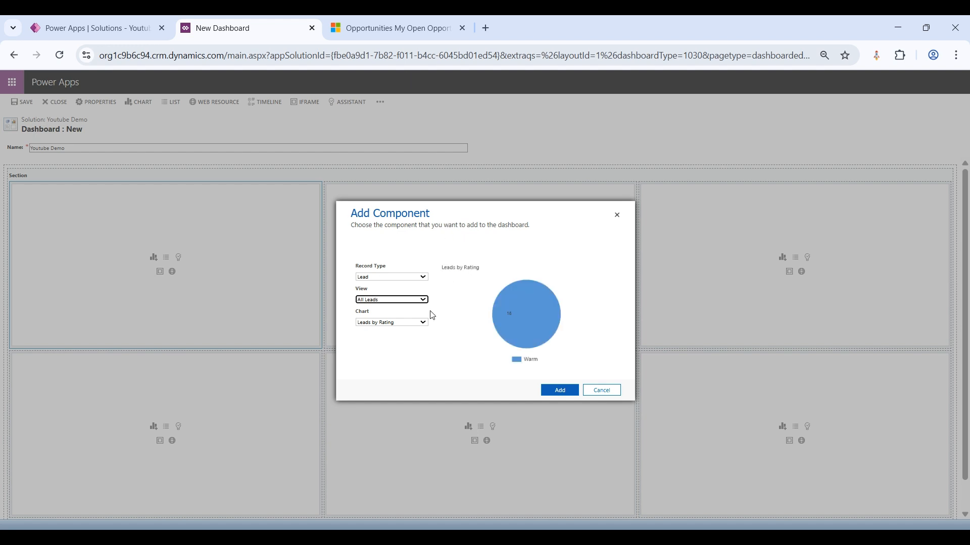
click(420, 329)
click(396, 405)
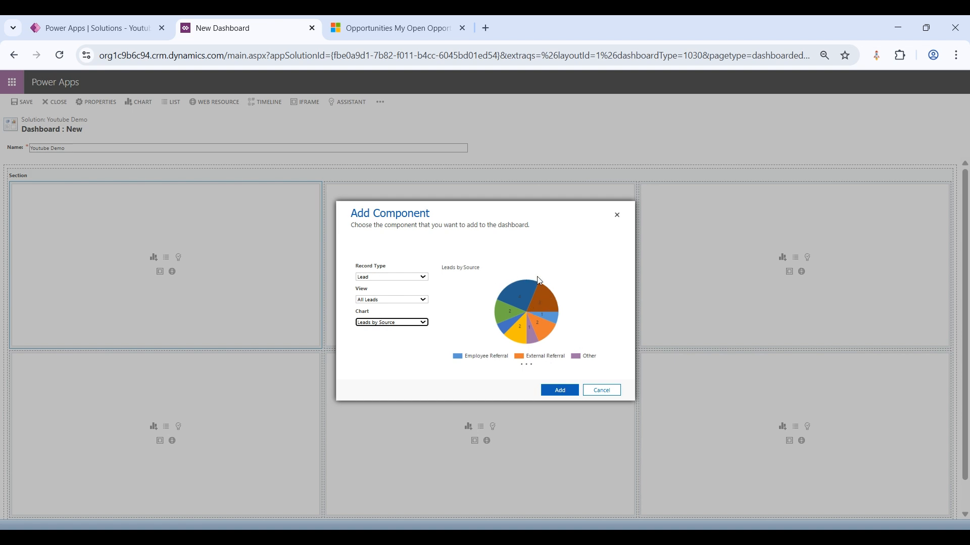
click(560, 393)
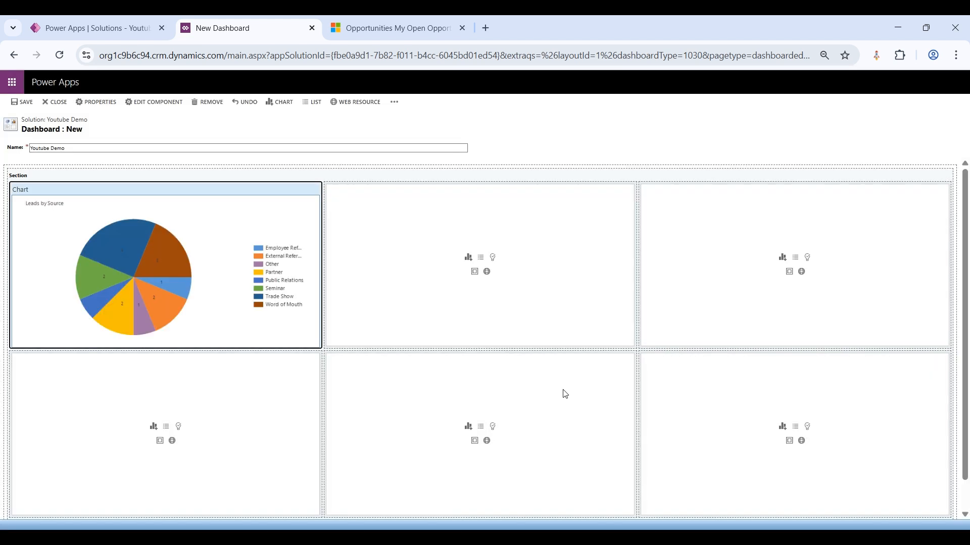
Step: Add an Opportunity by Status chart to the middle cell of the upper row, using the Opportunity record type and All Opportunities view
click(469, 259)
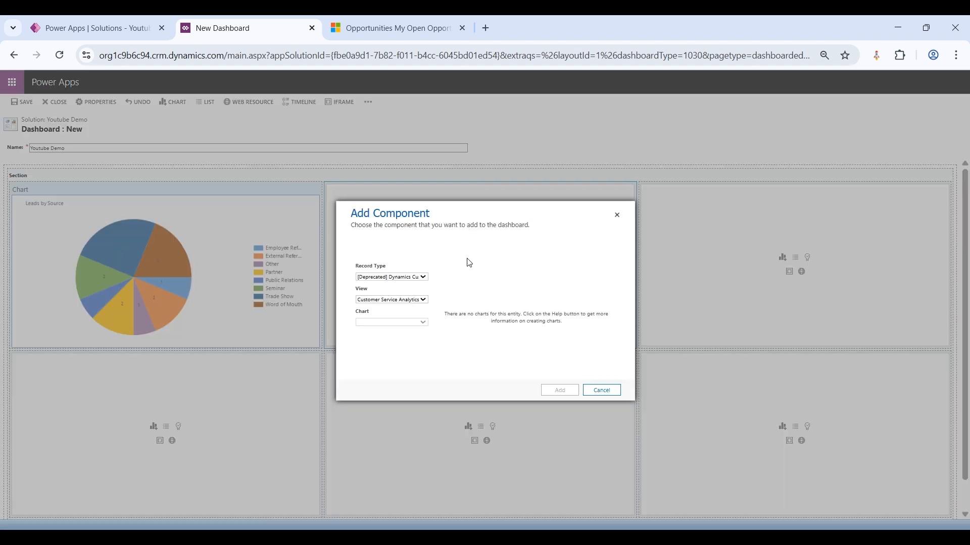
click(417, 279)
text(opp)
click(408, 300)
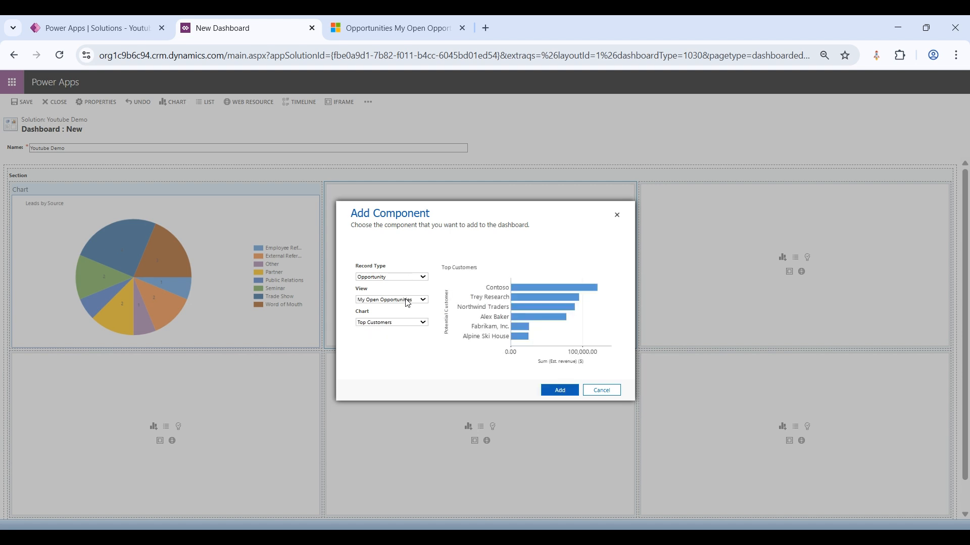
click(406, 299)
click(387, 39)
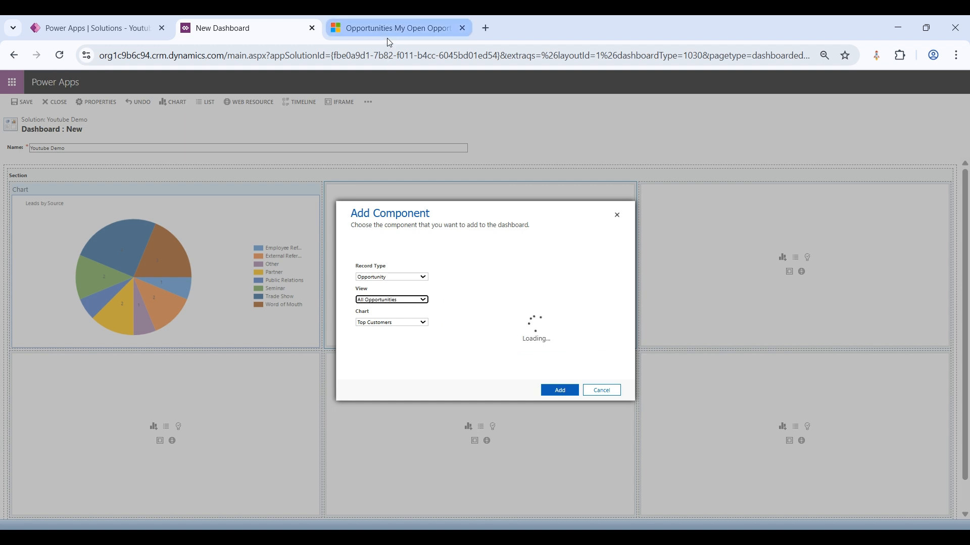
click(414, 323)
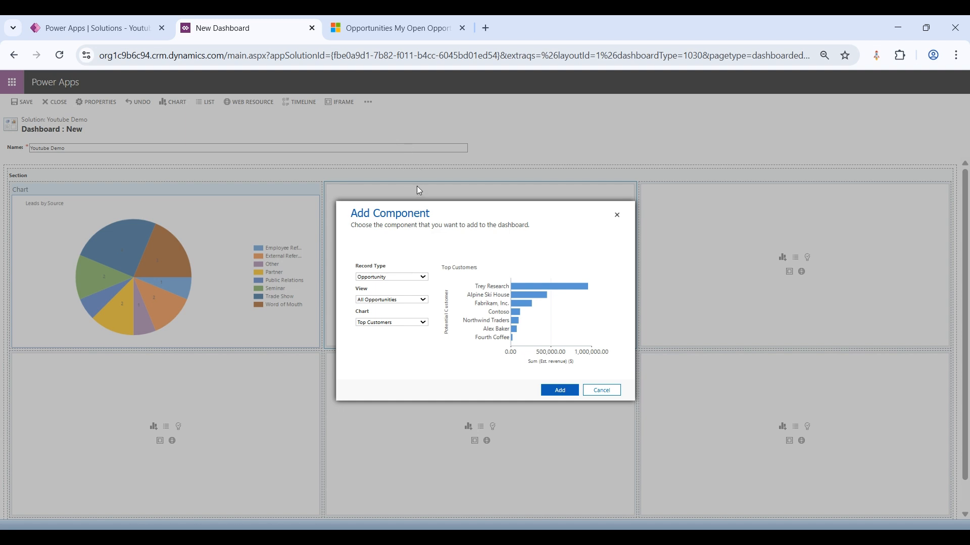
click(414, 211)
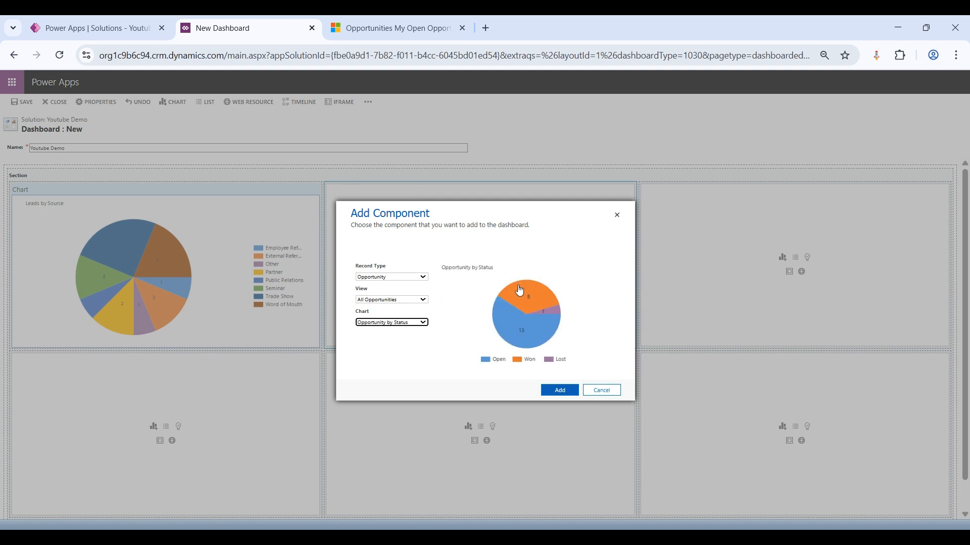
click(559, 390)
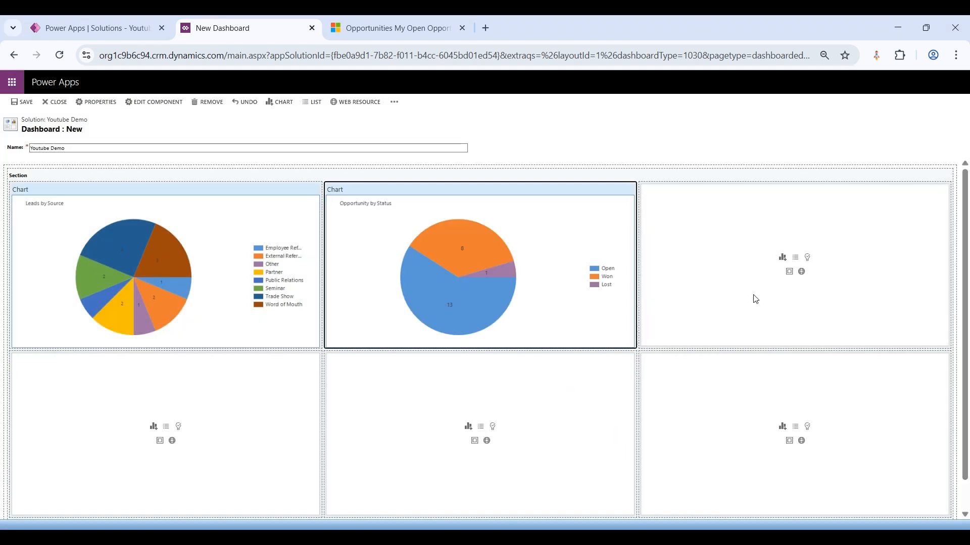
Step: Insert the Assistant component in the last empty cell of the dashboard's upper row
click(808, 257)
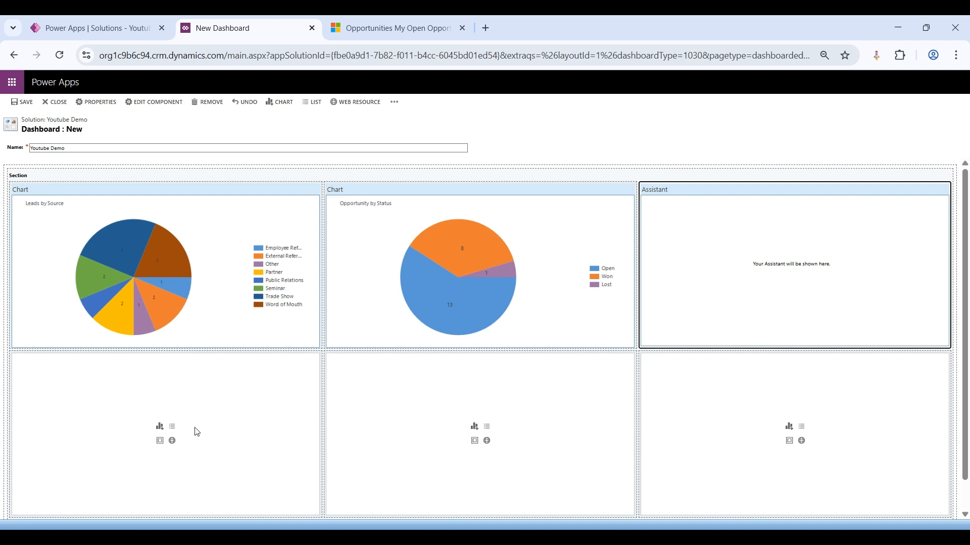
scroll(450, 467, down, 1)
scroll(449, 467, up, 1)
Step: Add a Leads list with the My Open Leads view to the first cell of the second row
click(172, 428)
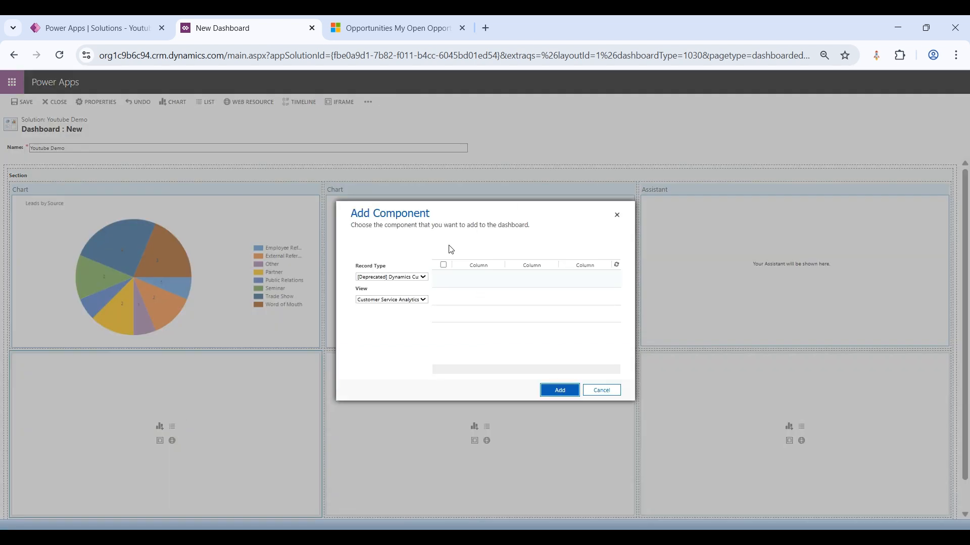
click(412, 280)
text(le)
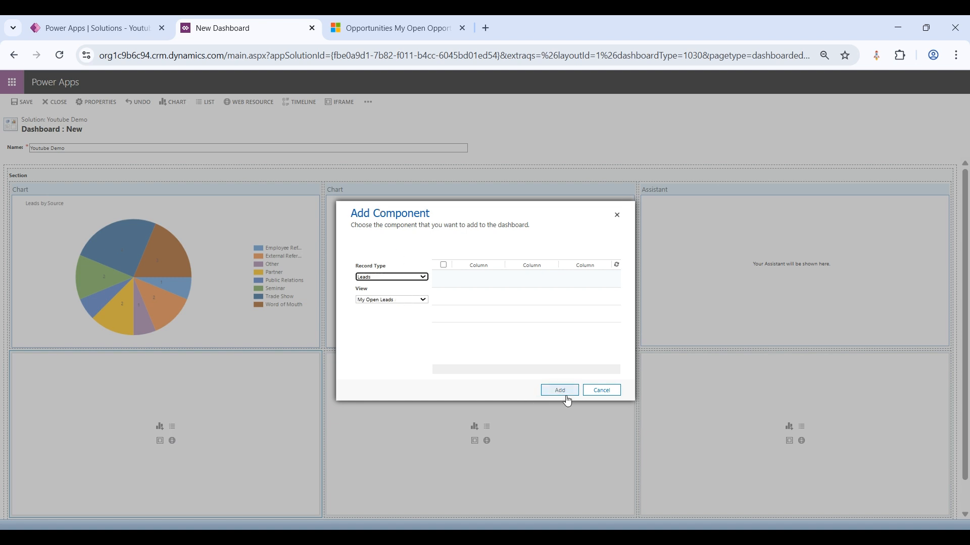
click(563, 392)
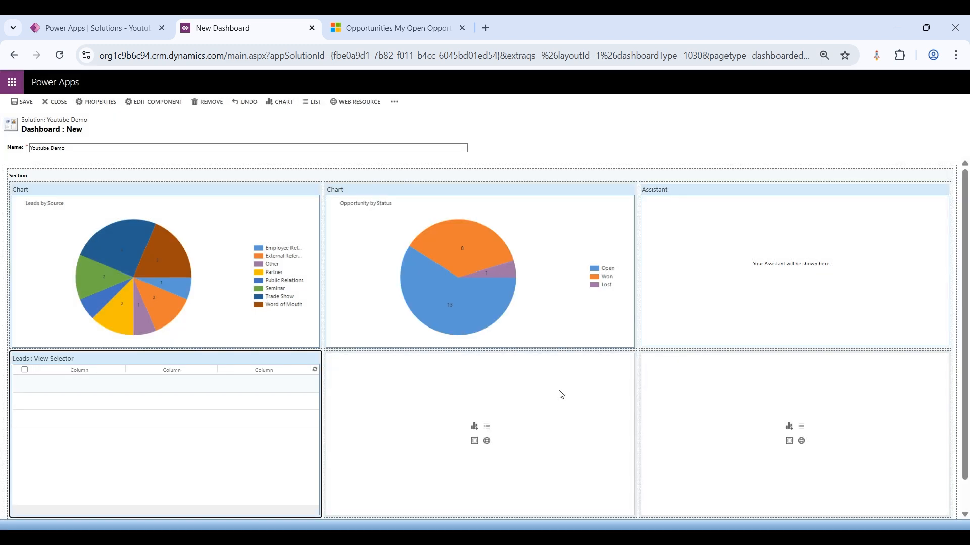
Step: Add an Opportunities list with the My Open Opportunities view to the middle cell of the second row
click(487, 429)
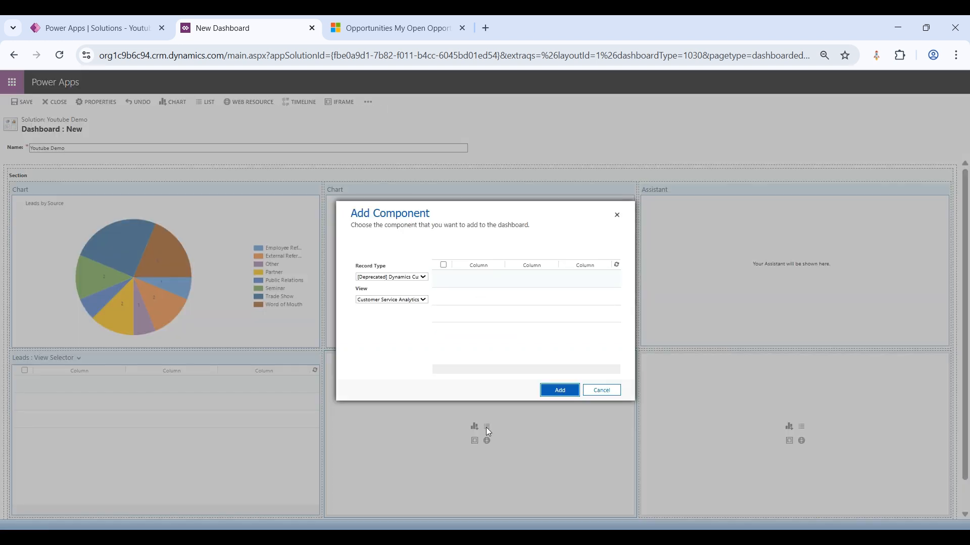
click(415, 278)
text(op)
click(410, 300)
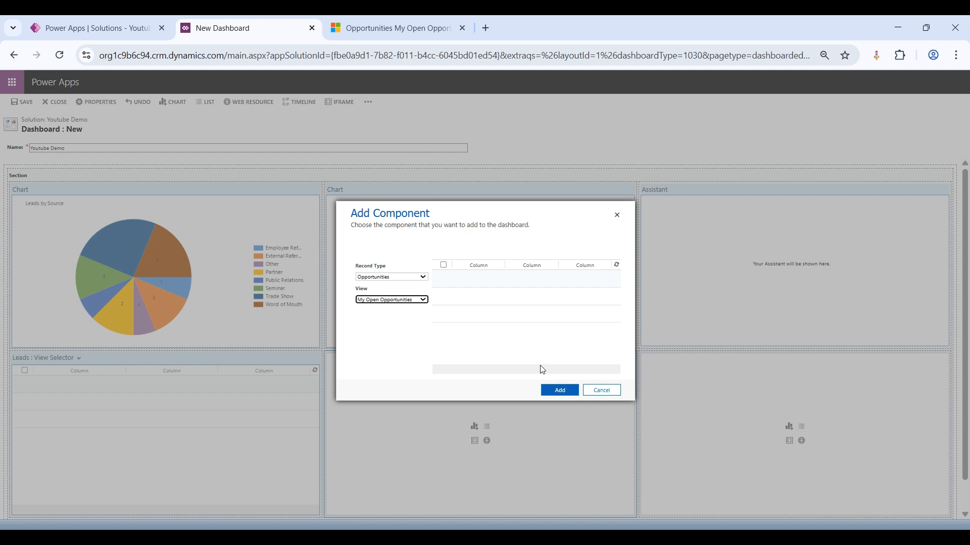
click(559, 393)
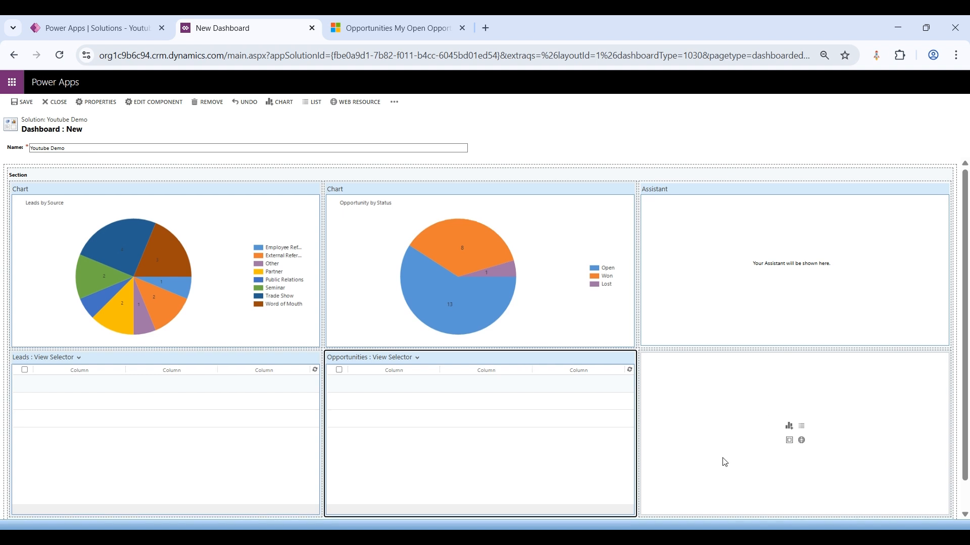
Step: Add an Accounts list to the last empty cell of the dashboard's second row
scroll(723, 461, down, 1)
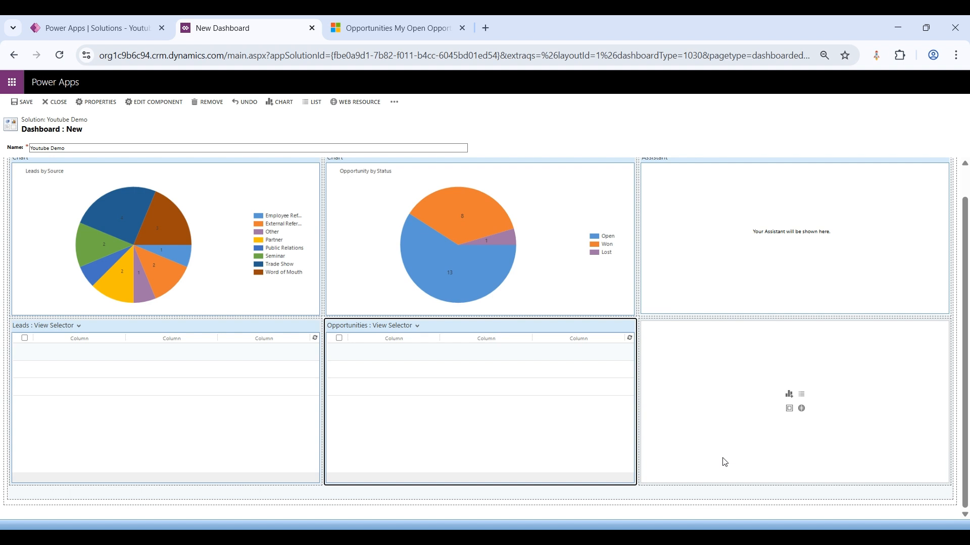
click(801, 394)
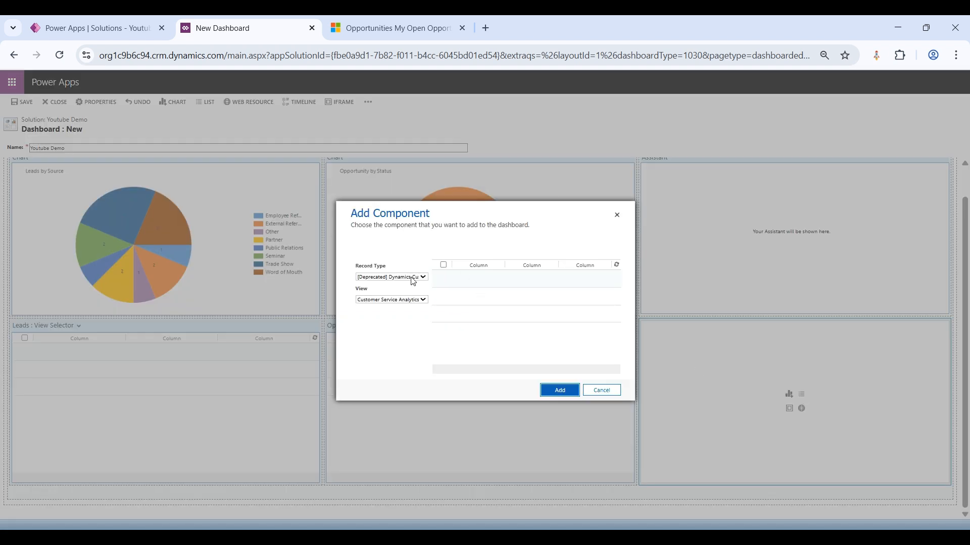
click(409, 279)
click(385, 175)
click(420, 275)
click(414, 302)
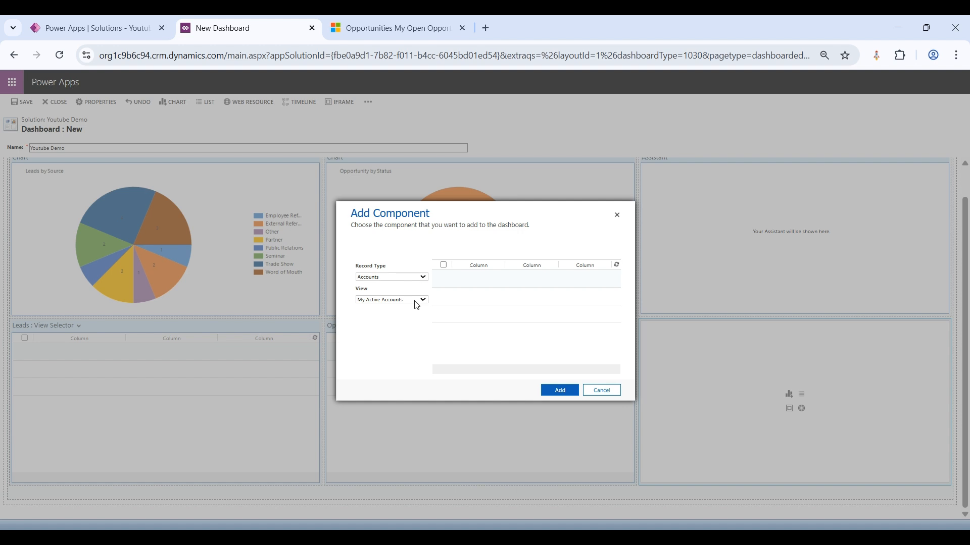
click(400, 373)
click(559, 390)
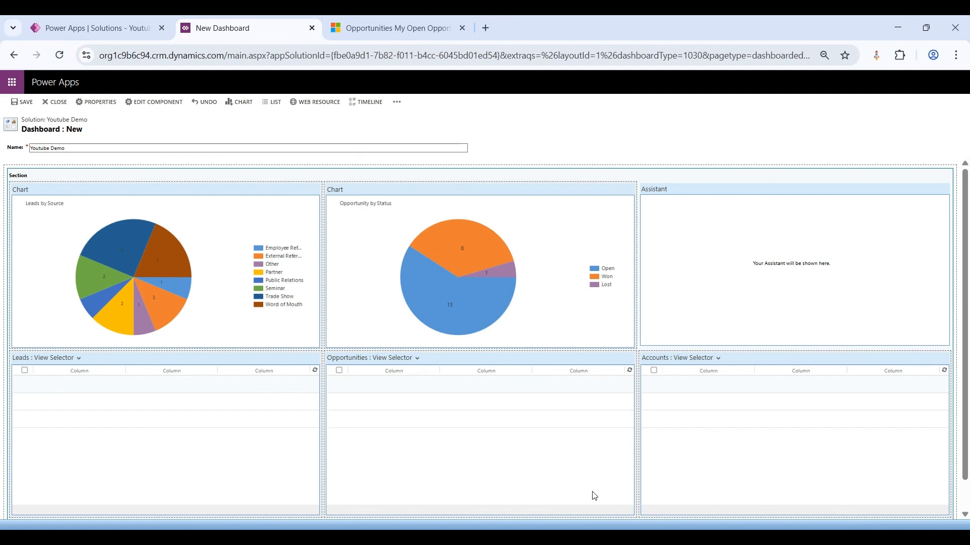
Step: Add an Activities list with the Open Activities view in a new row below the existing lists
scroll(595, 497, down, 1)
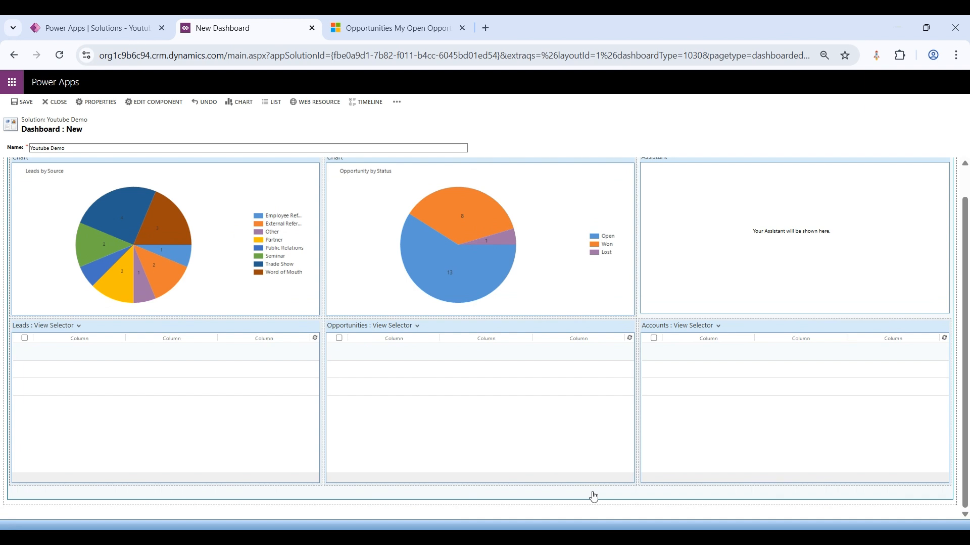
scroll(594, 497, up, 1)
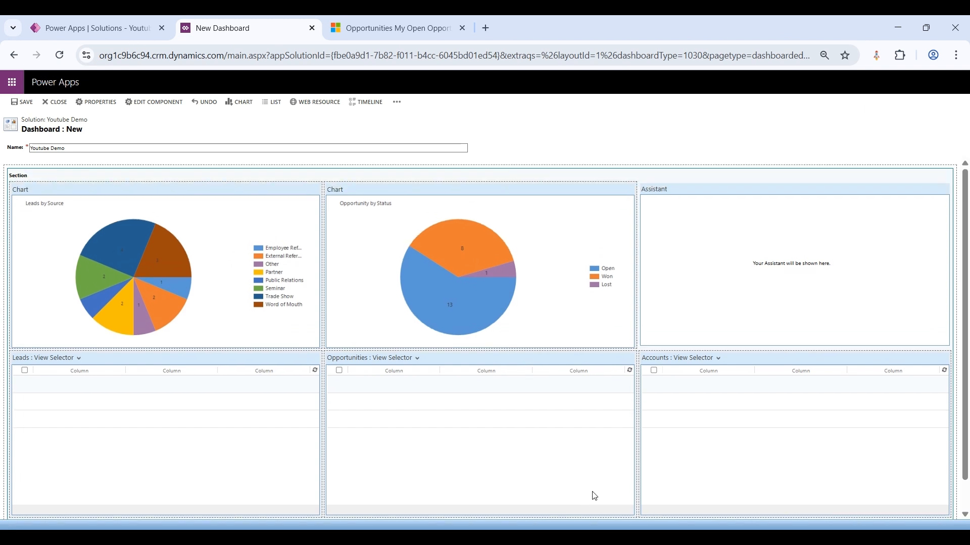
scroll(595, 496, down, 1)
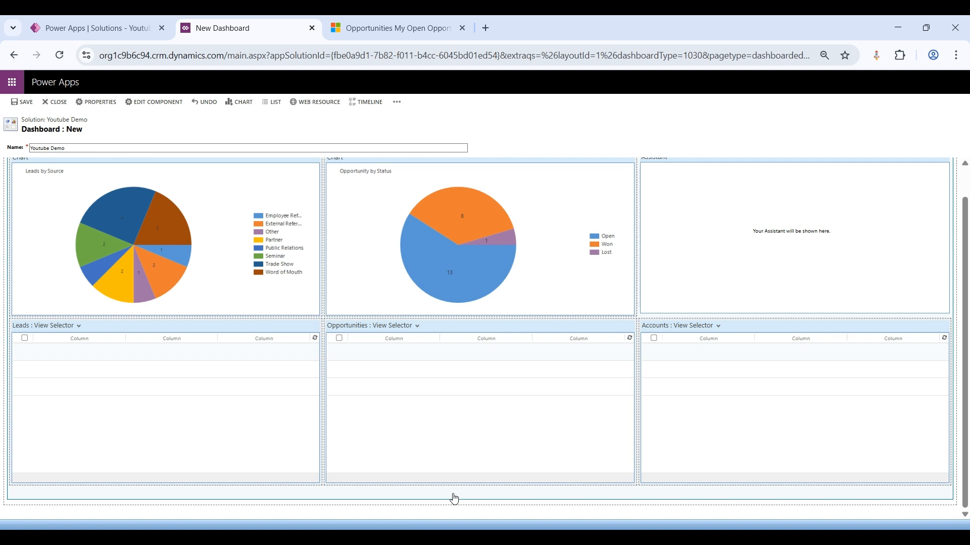
click(272, 103)
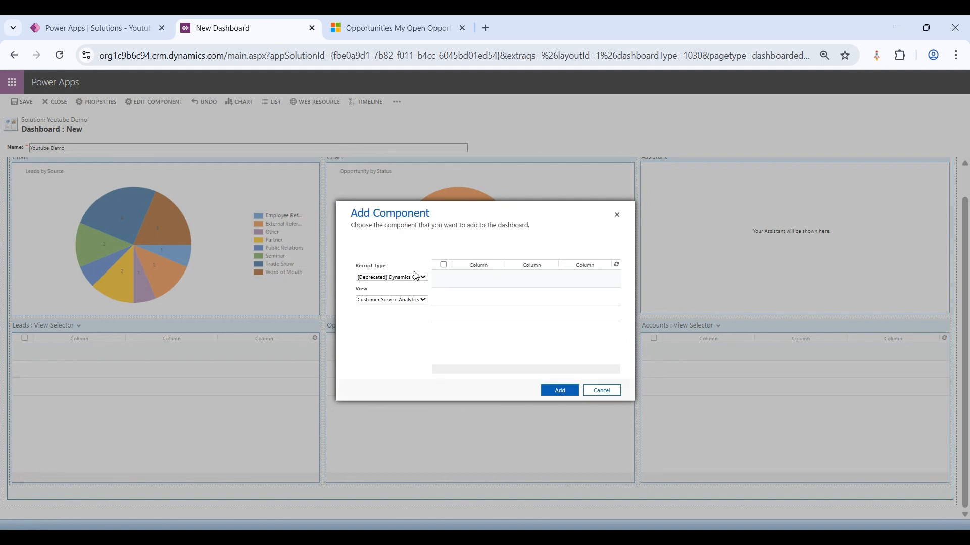
click(394, 247)
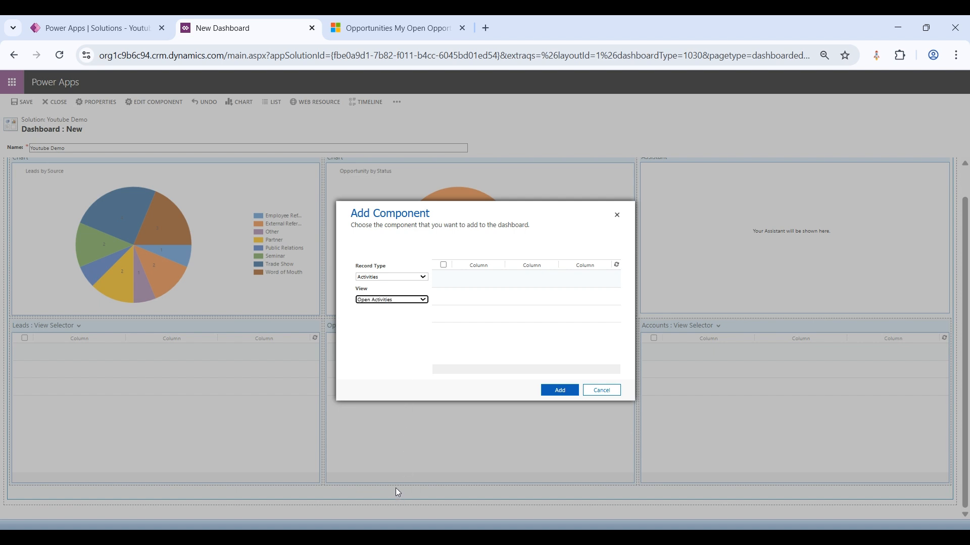
click(560, 392)
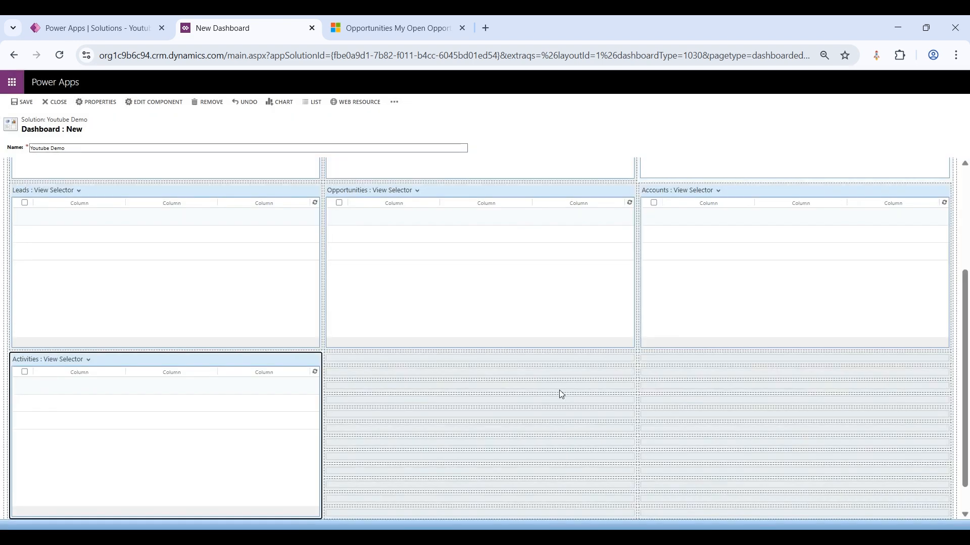
Step: Widen the Activities list so that it spans all three columns of the dashboard's bottom row
scroll(560, 394, up, 4)
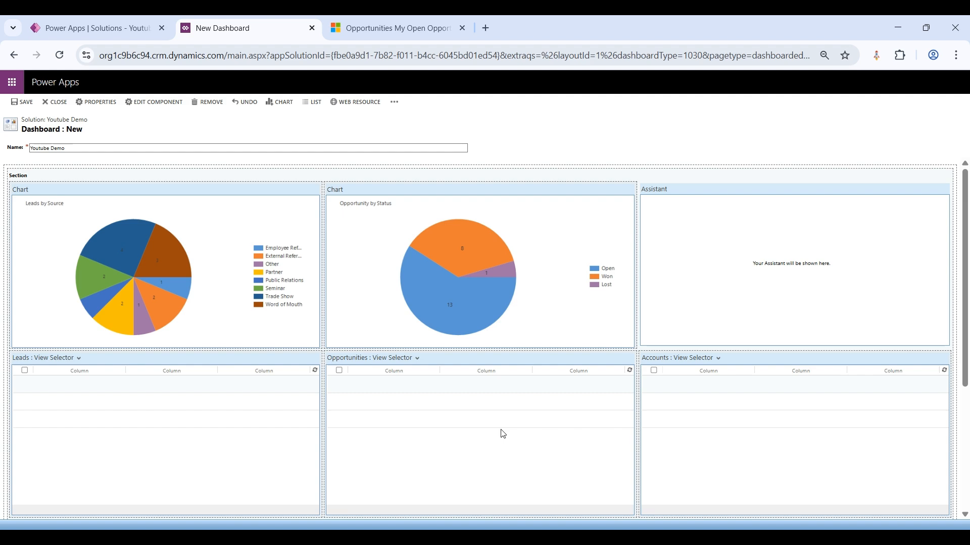
scroll(499, 433, down, 2)
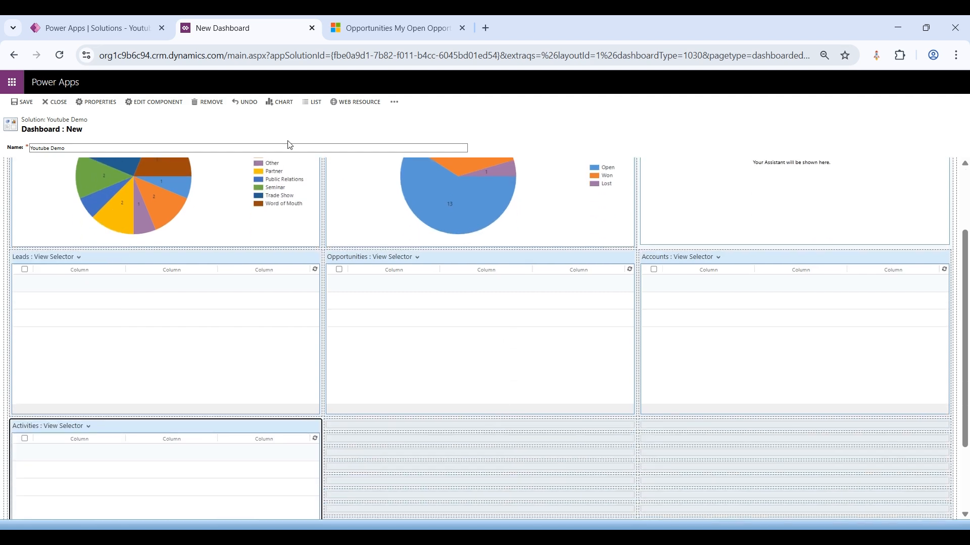
scroll(365, 345, down, 2)
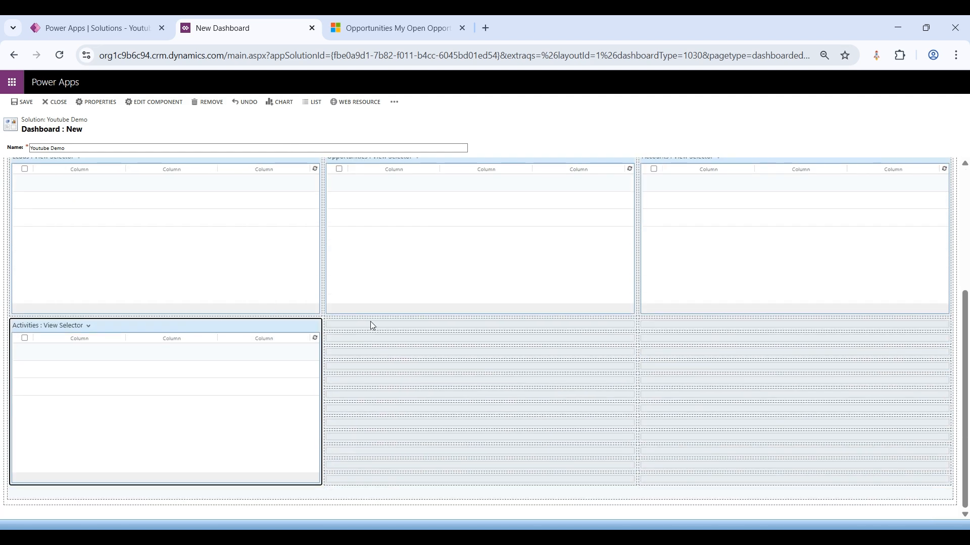
scroll(298, 313, up, 1)
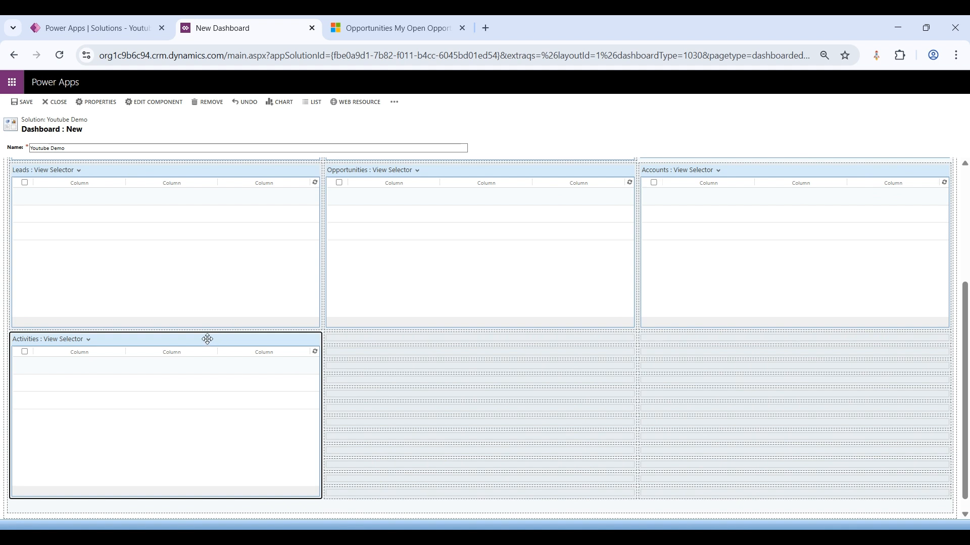
click(394, 103)
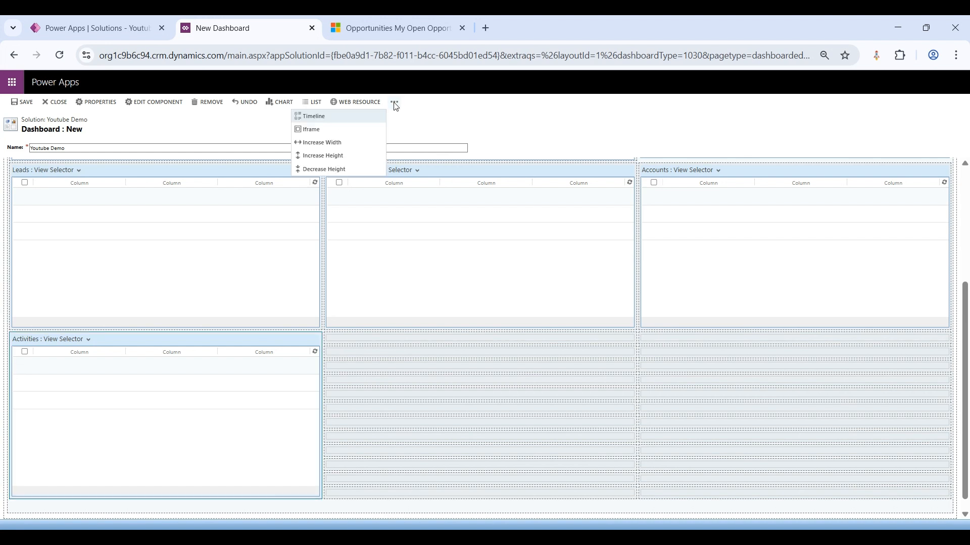
click(342, 148)
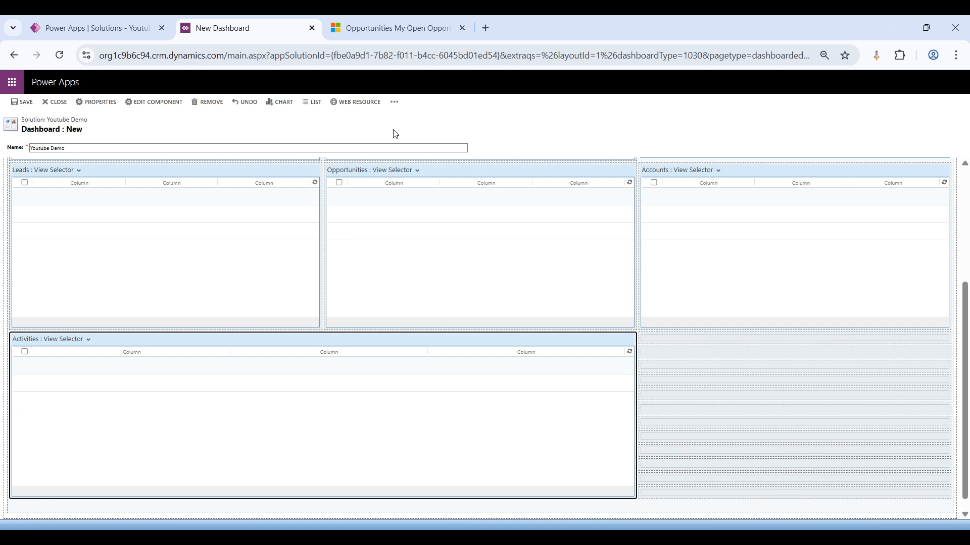
click(394, 102)
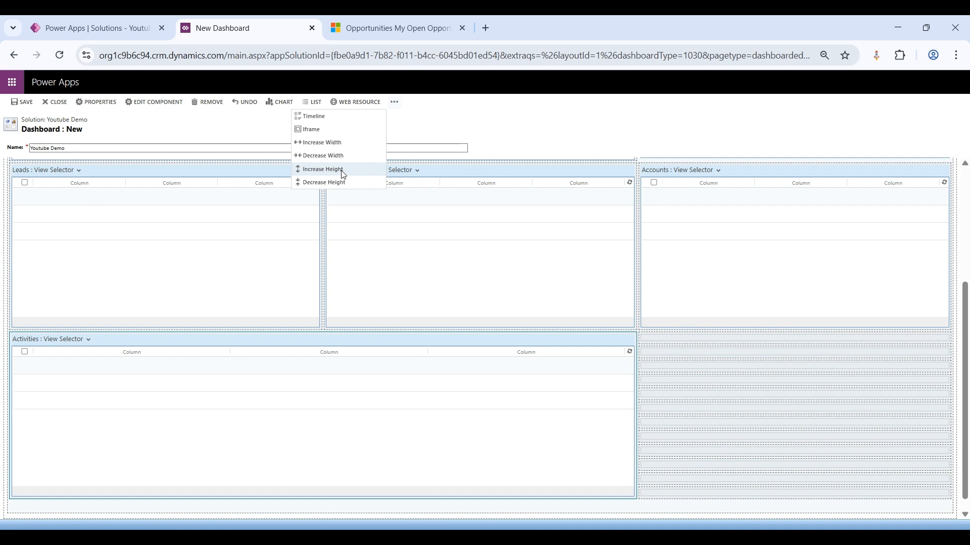
click(337, 143)
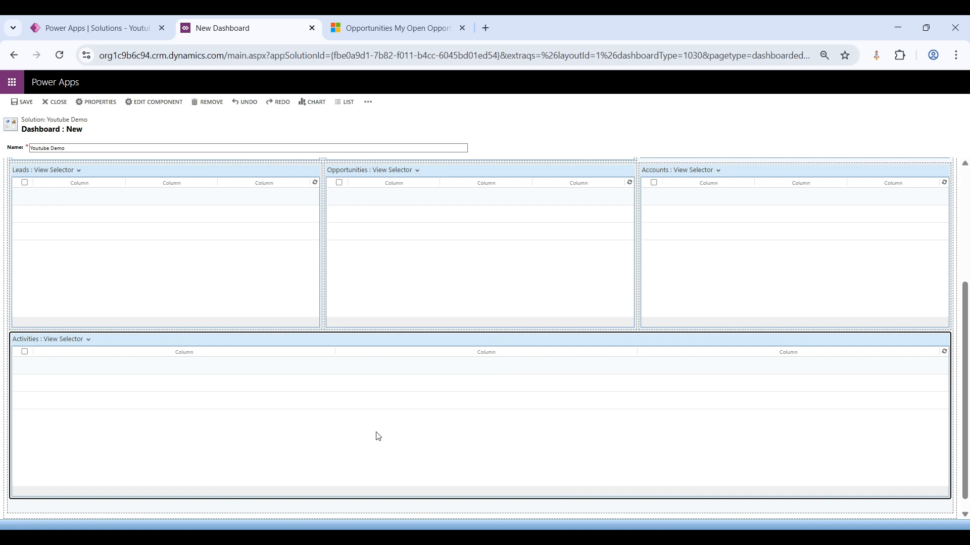
Step: Review the finished dashboard layout, save the Youtube Demo dashboard and close its editor
scroll(378, 436, up, 4)
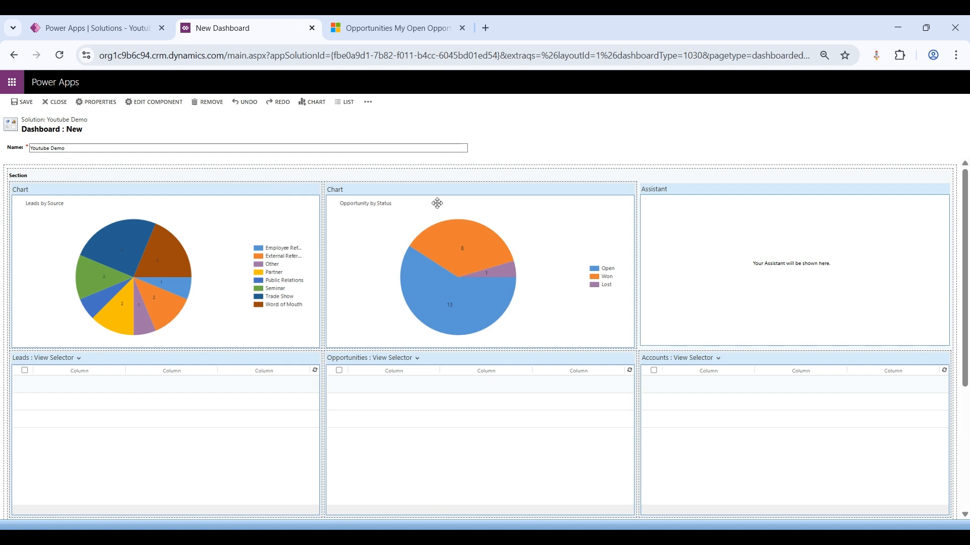
scroll(494, 359, down, 4)
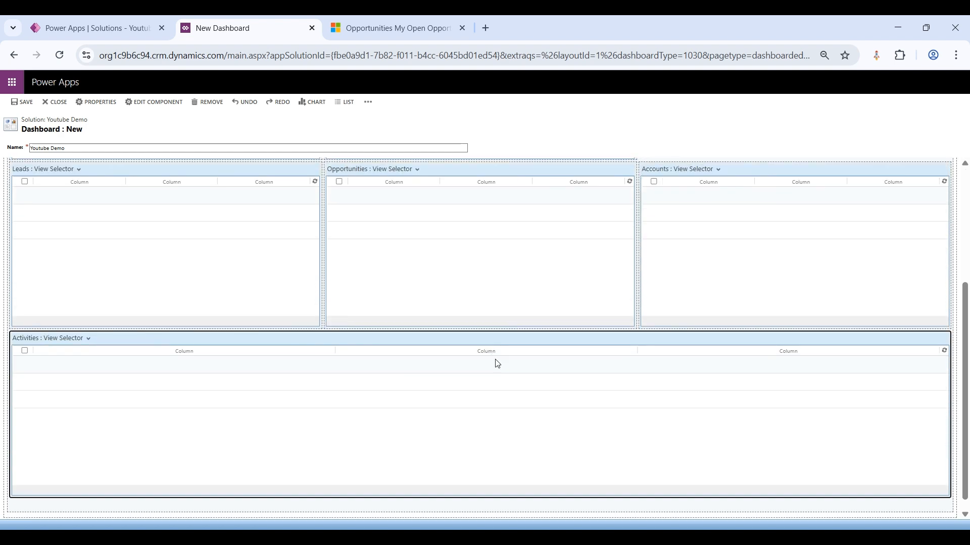
scroll(497, 363, up, 4)
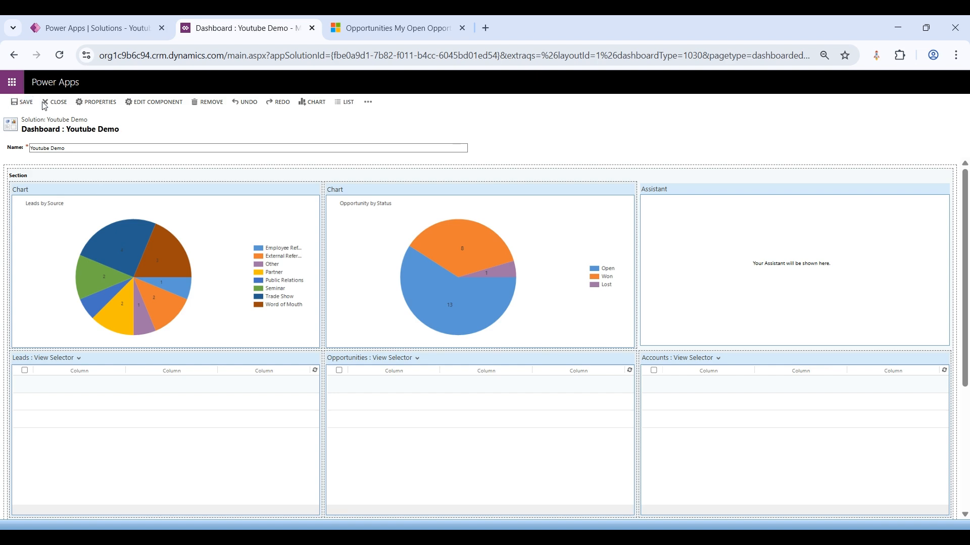
click(58, 107)
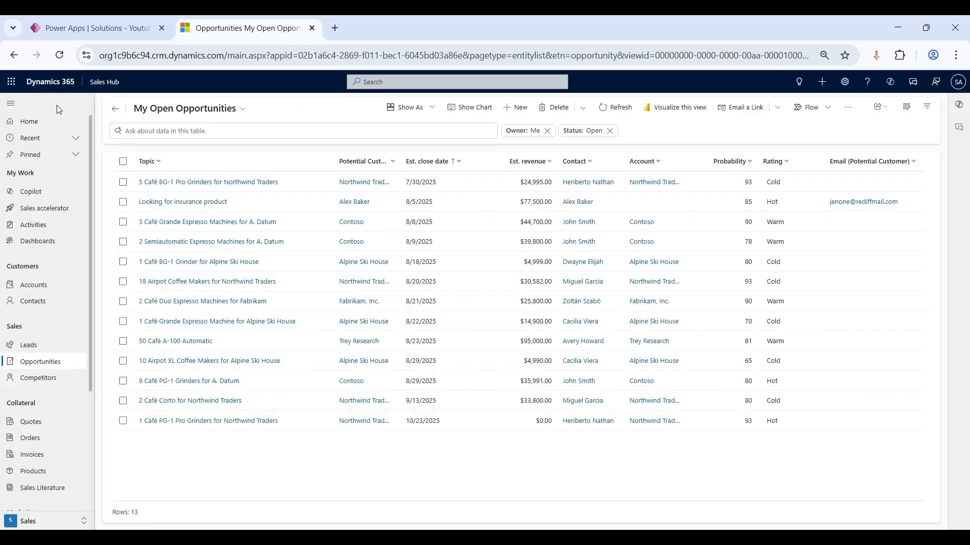
Step: Return to the Youtube Demo solution in Power Apps and open its Sales Hub app for editing
click(80, 27)
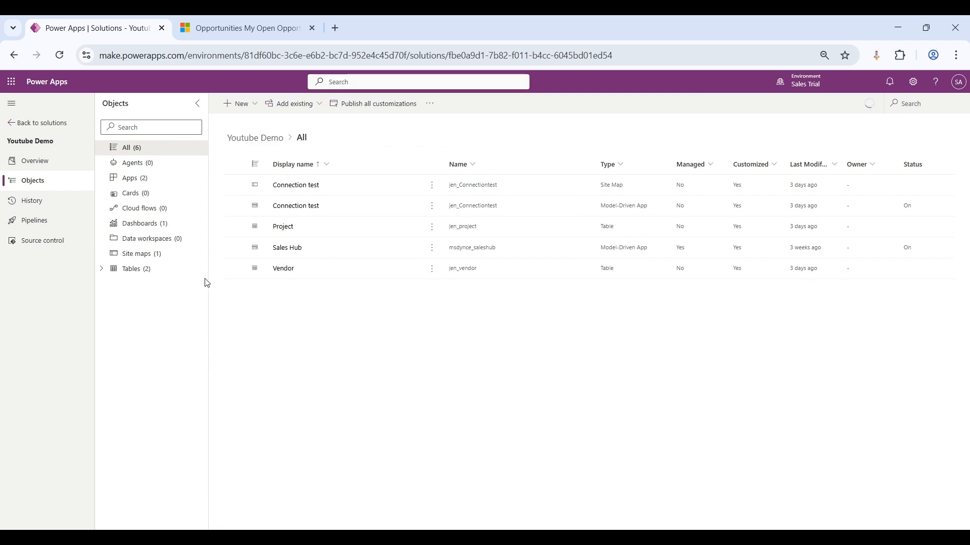
click(157, 230)
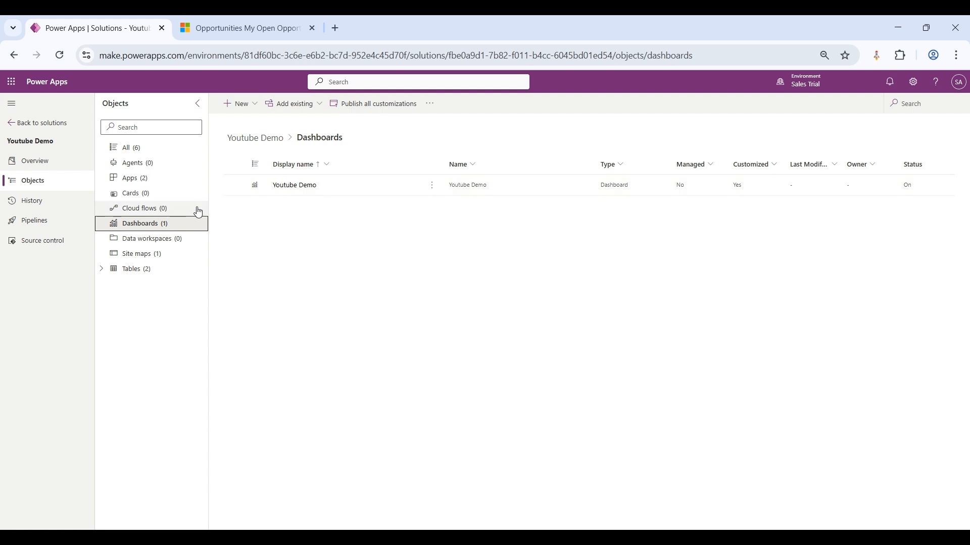
click(154, 178)
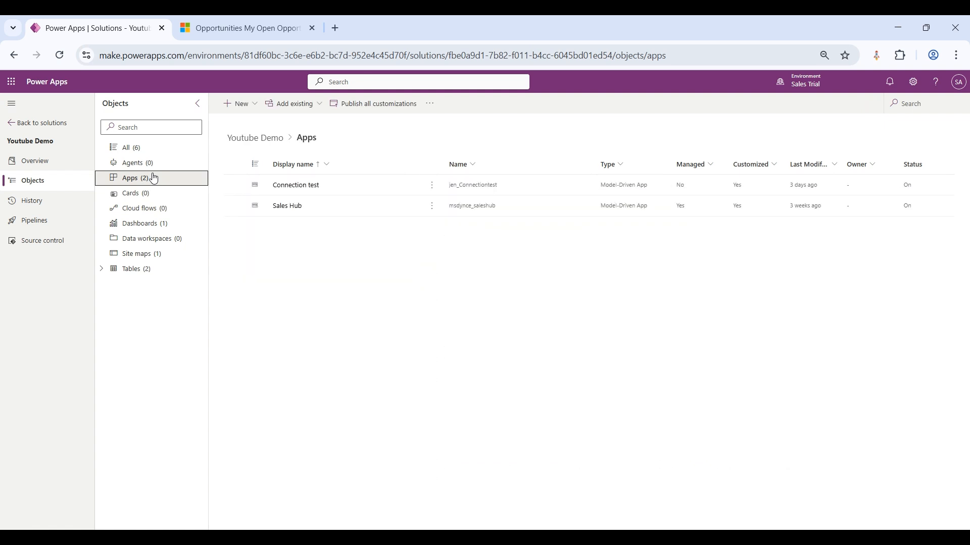
click(432, 207)
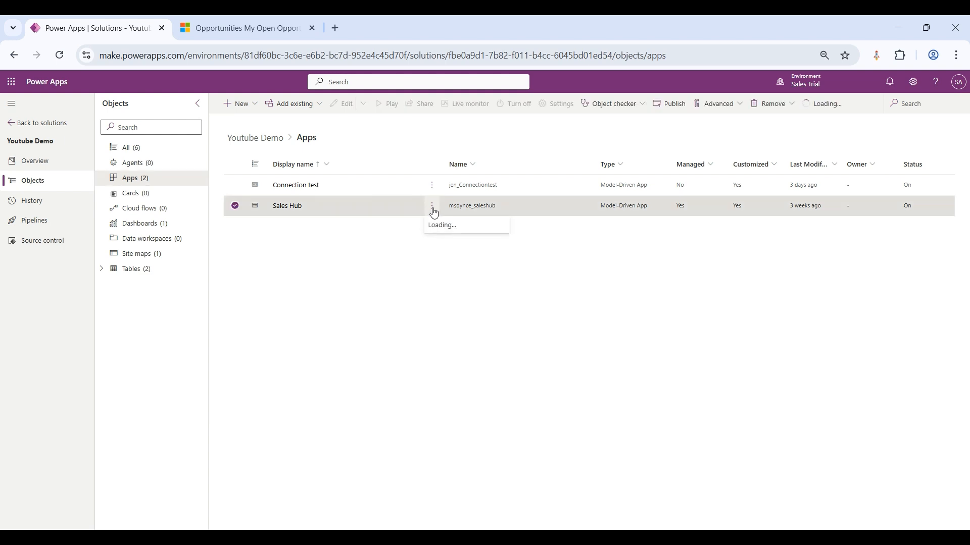
mouse_move(500, 226)
click(550, 243)
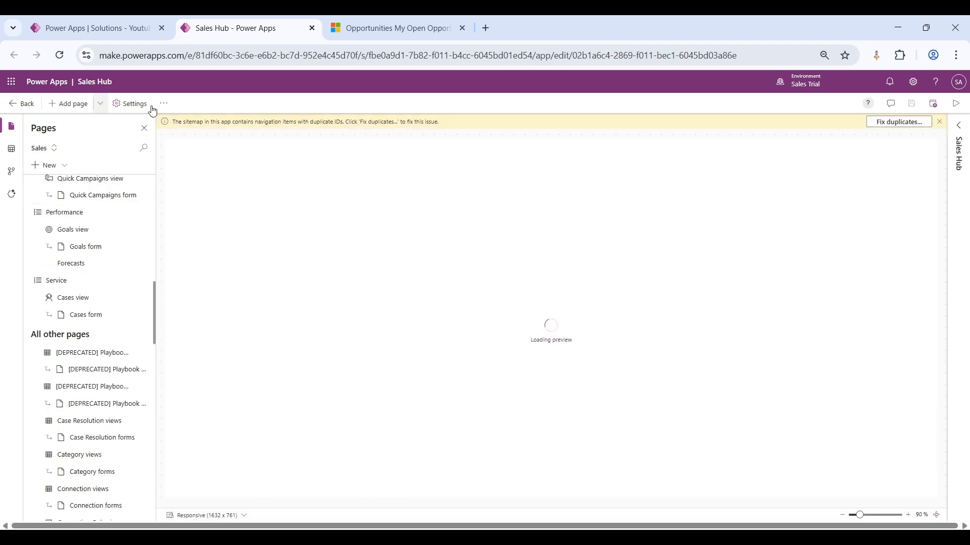
Step: Add the Youtube Demo dashboard to the Sales Hub app without showing it in navigation, and save and publish the app
click(77, 105)
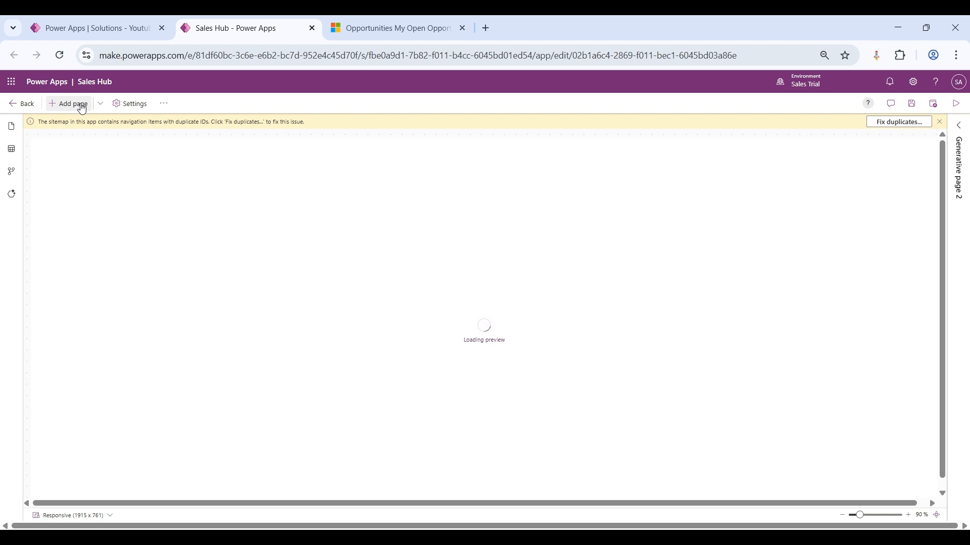
click(100, 105)
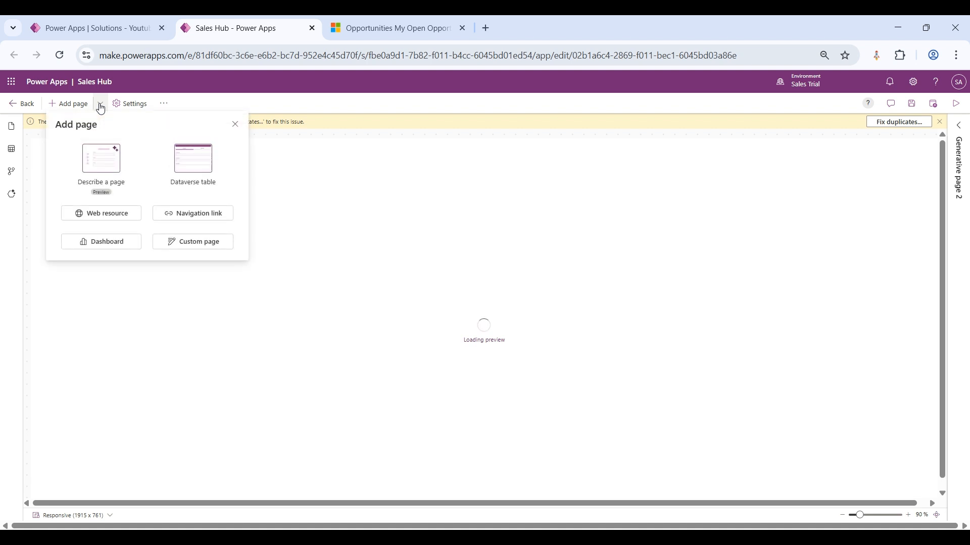
click(109, 249)
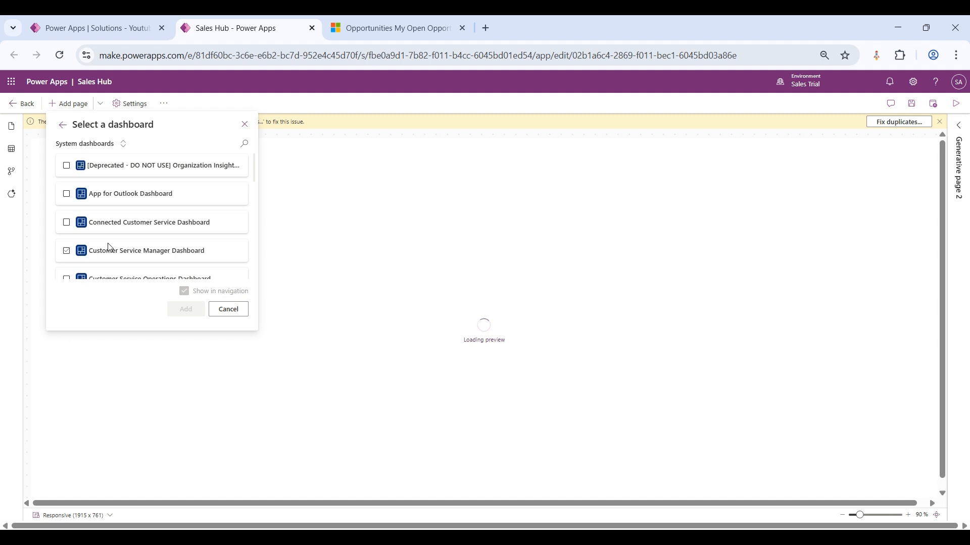
click(244, 144)
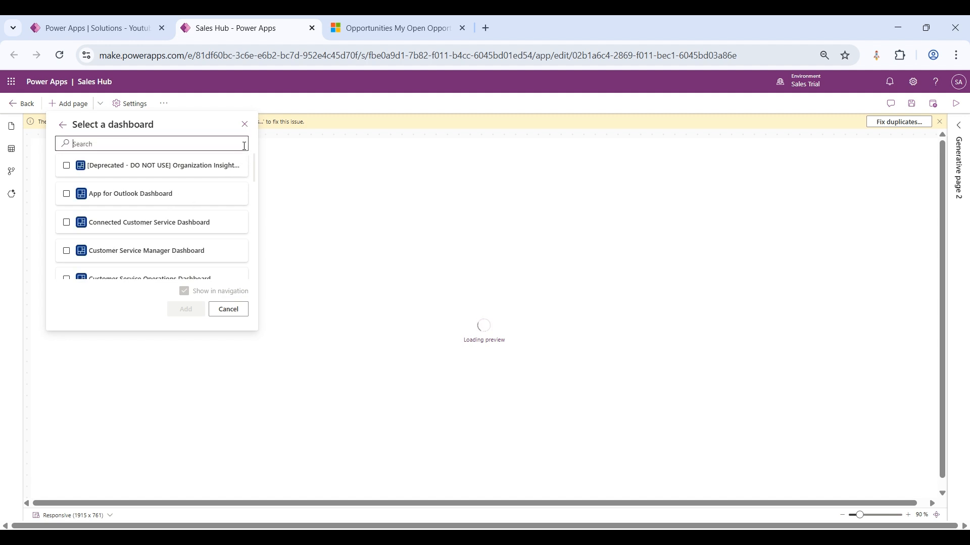
text(youtu)
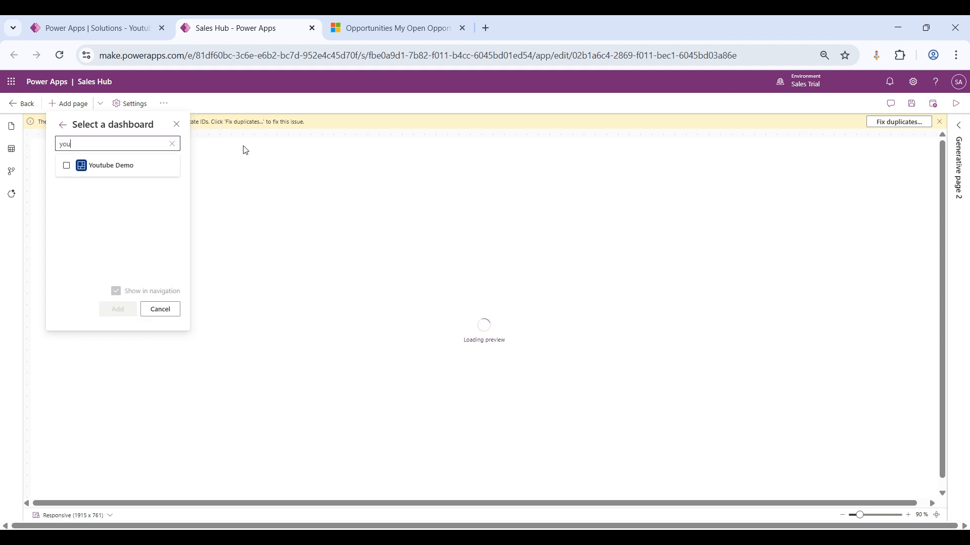
text(be)
click(67, 167)
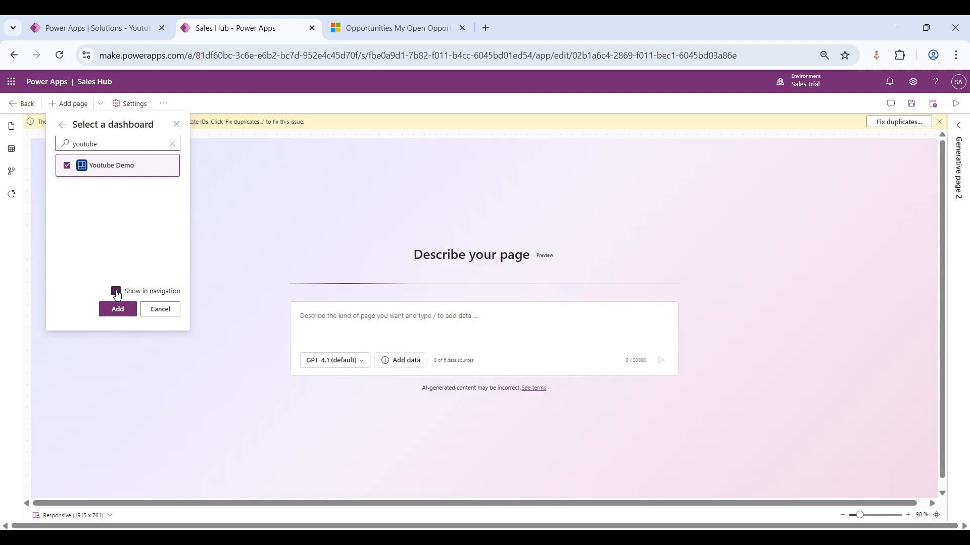
click(116, 292)
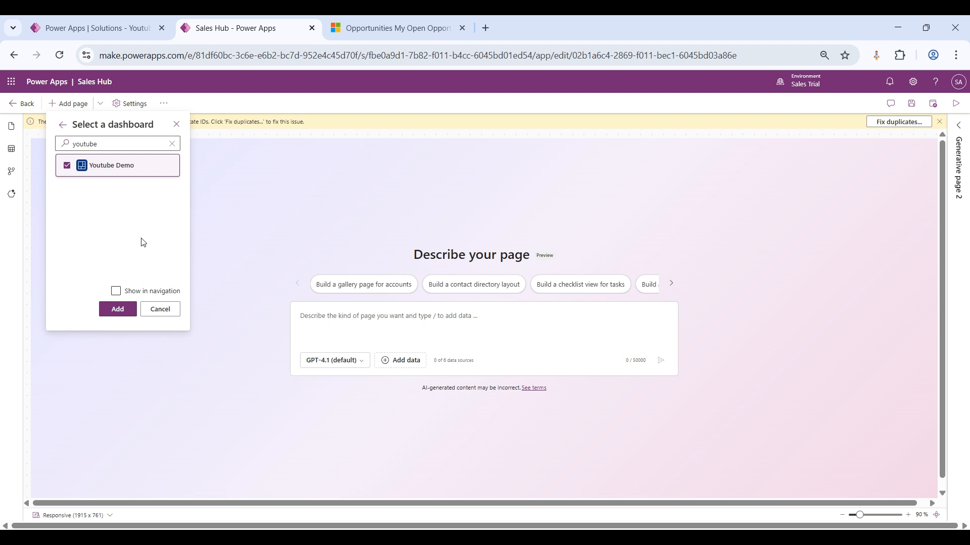
click(118, 309)
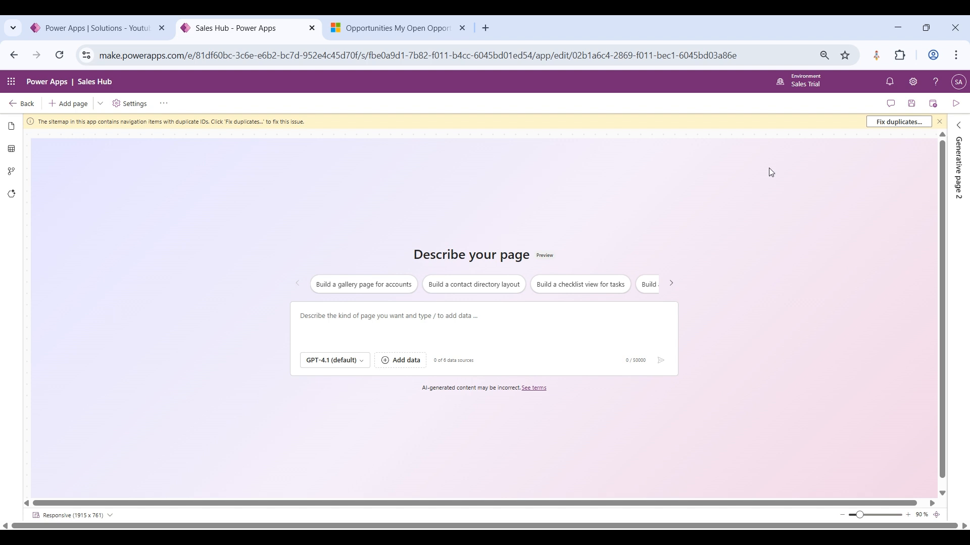
click(912, 104)
click(933, 105)
Step: Check the app's pages, including the Dashboards page and the dashboards listed under all other pages
click(11, 127)
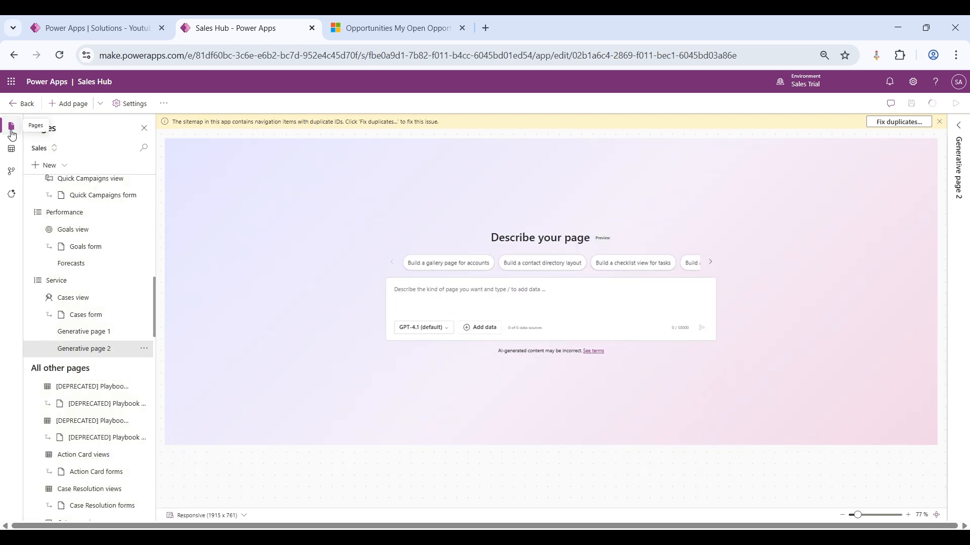
scroll(63, 327, up, 10)
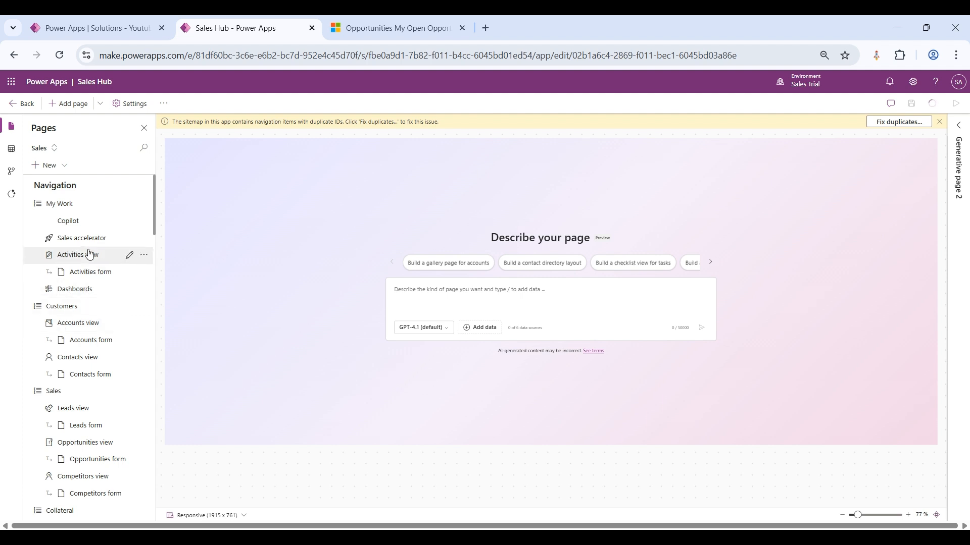
click(84, 291)
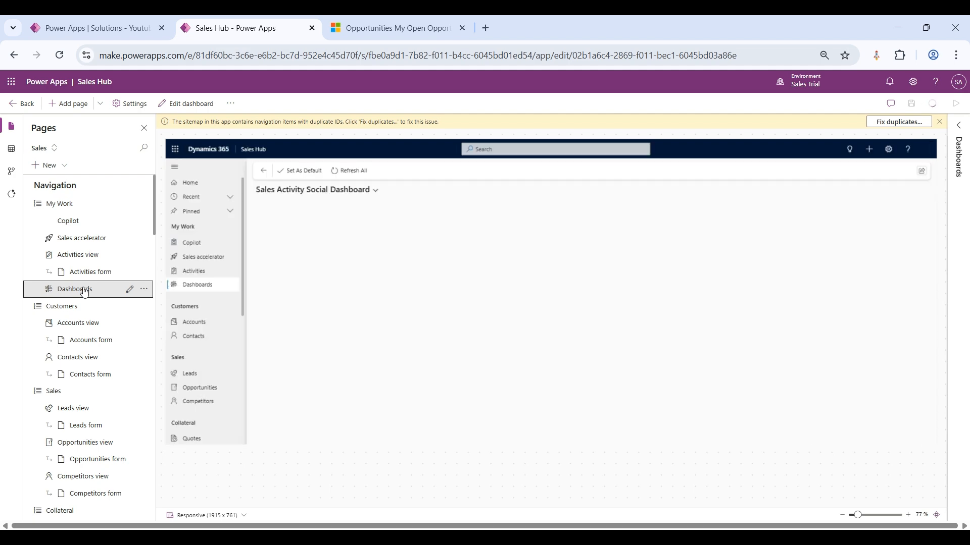
scroll(85, 291, down, 15)
scroll(84, 291, down, 10)
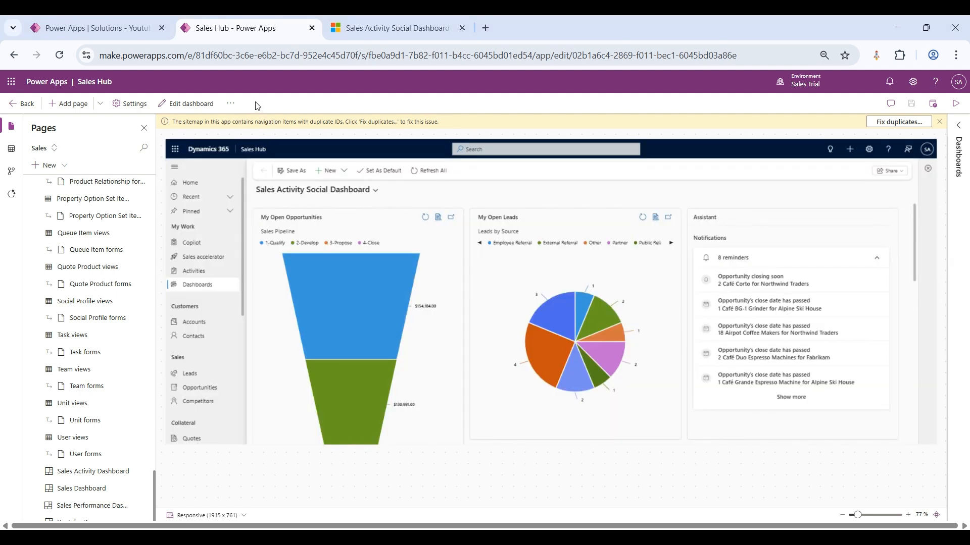
Step: Publish the Youtube Demo dashboard from the solution, and publish the Sales Hub app again
click(110, 30)
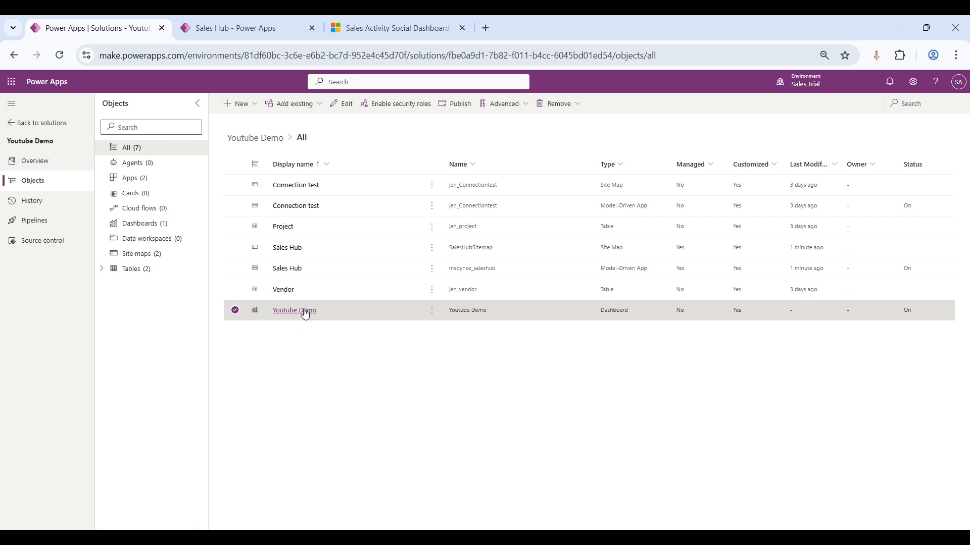
click(235, 311)
click(235, 311)
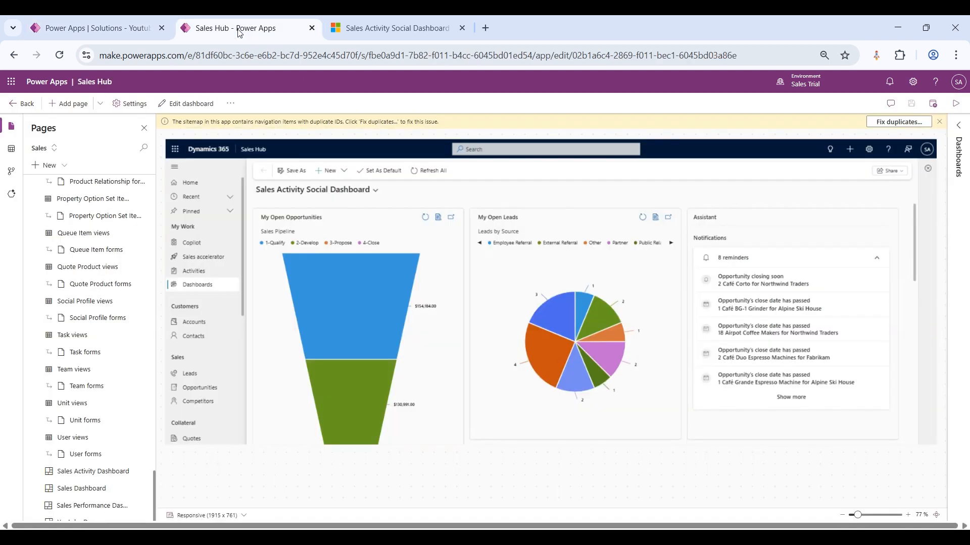
click(237, 29)
click(934, 106)
Step: Switch to Dynamics 365, reload the Sales Hub, and view the Youtube Demo dashboard's charts, Assistant and lists down to Open Activities
click(391, 23)
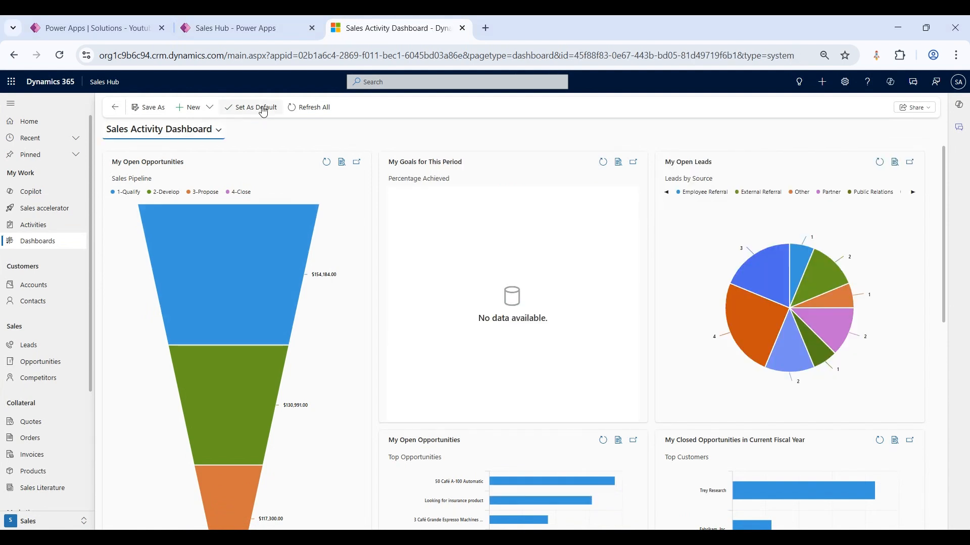
click(57, 60)
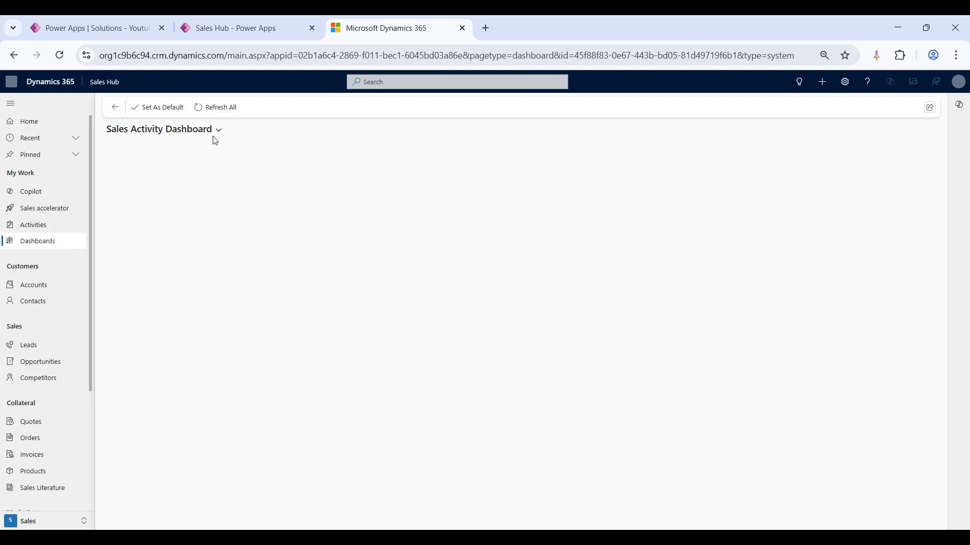
click(217, 132)
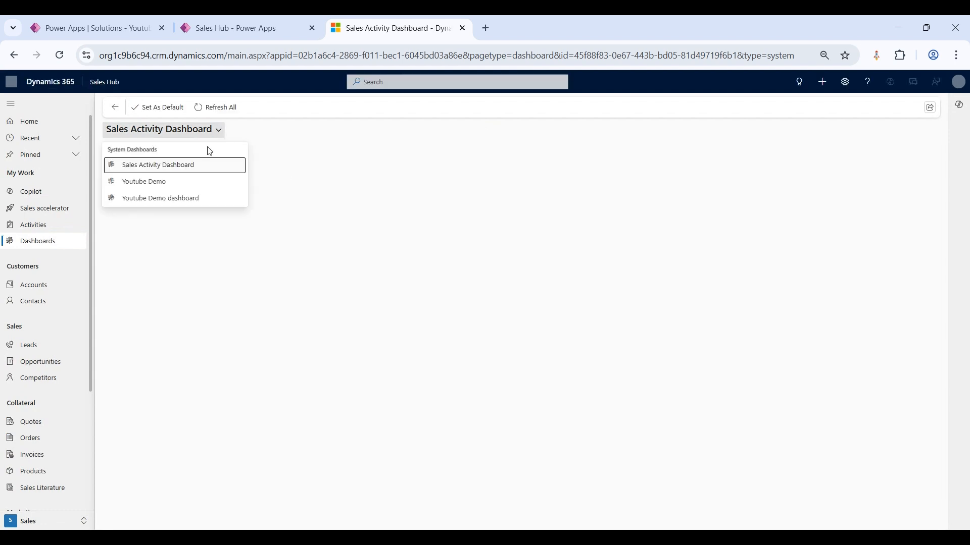
click(185, 183)
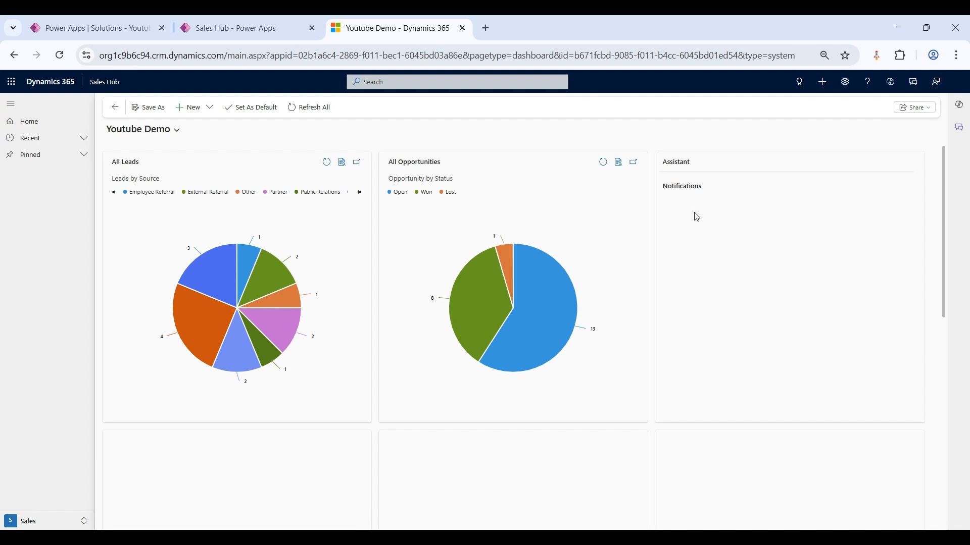
scroll(697, 217, down, 4)
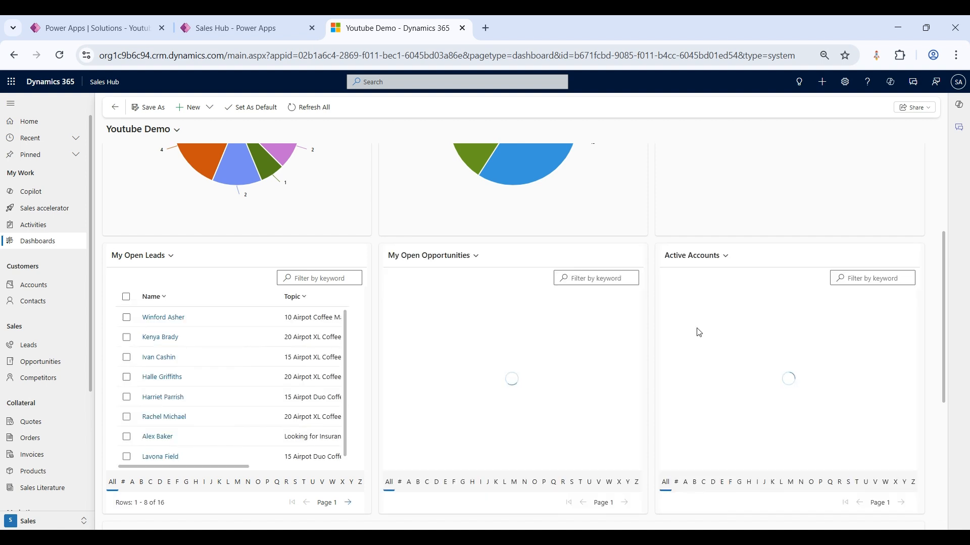
scroll(698, 332, down, 2)
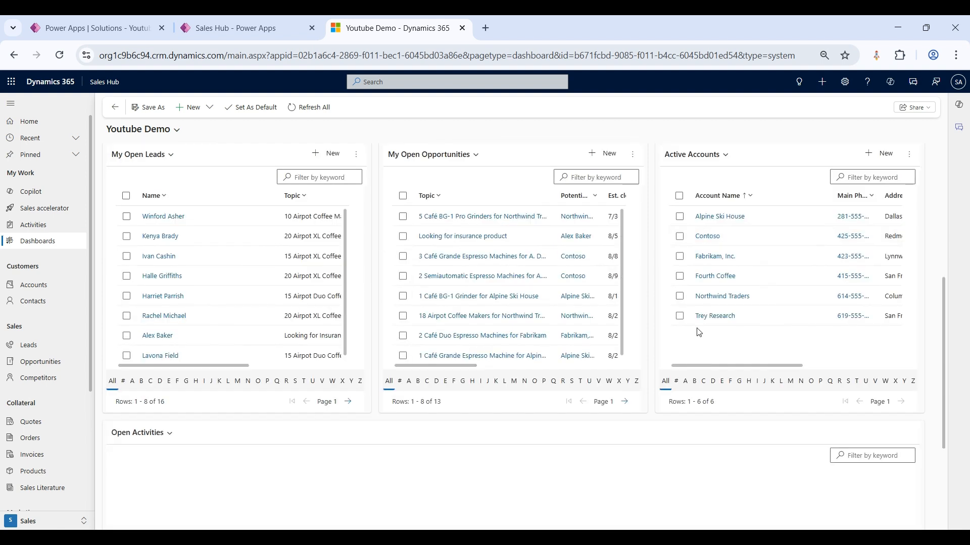
scroll(699, 333, down, 3)
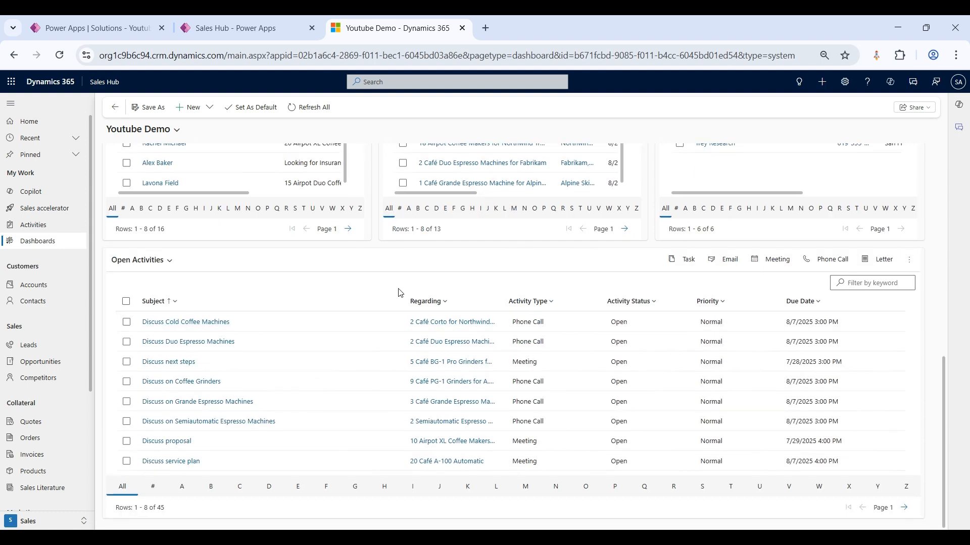
scroll(400, 293, up, 8)
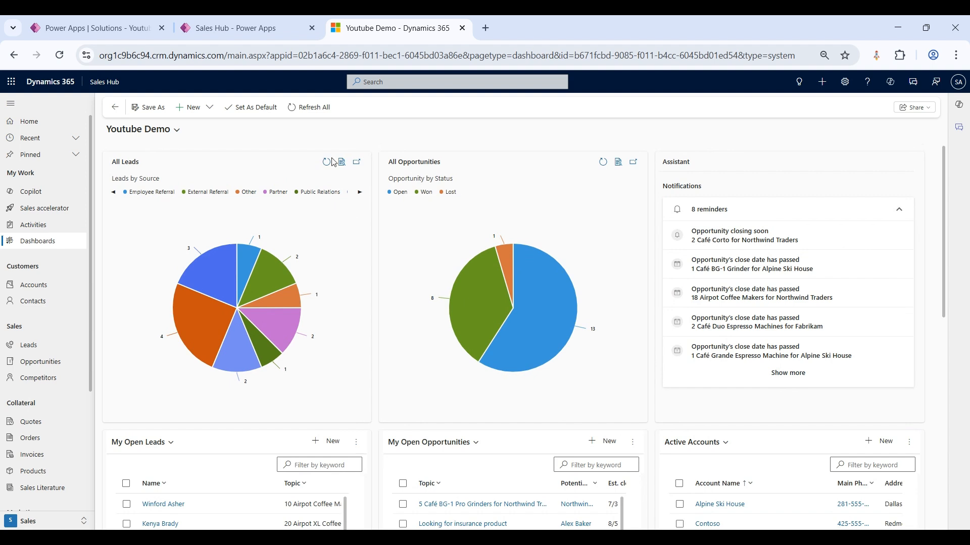
click(384, 135)
Step: Try to create a new Dynamics 365 dashboard with the 4-Column Overview Dashboard layout
click(206, 113)
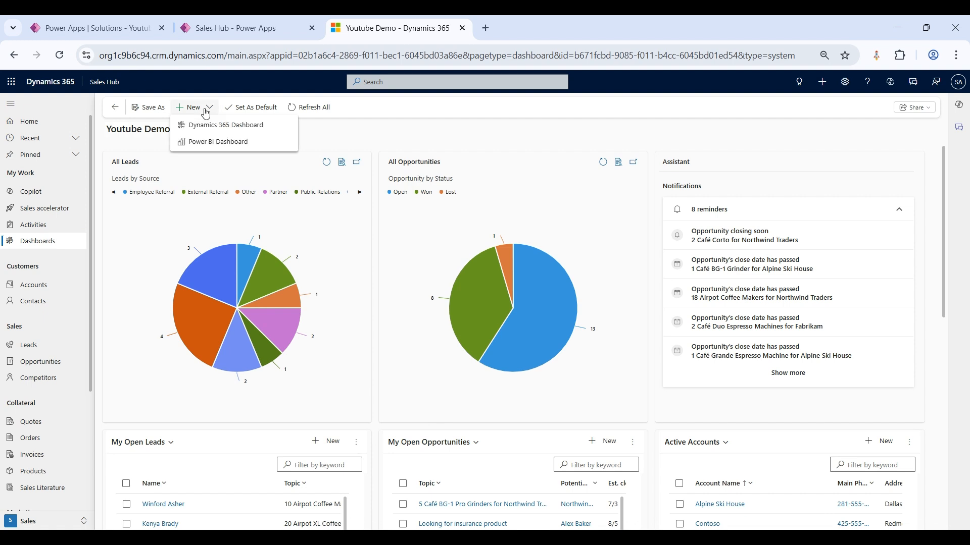
click(241, 128)
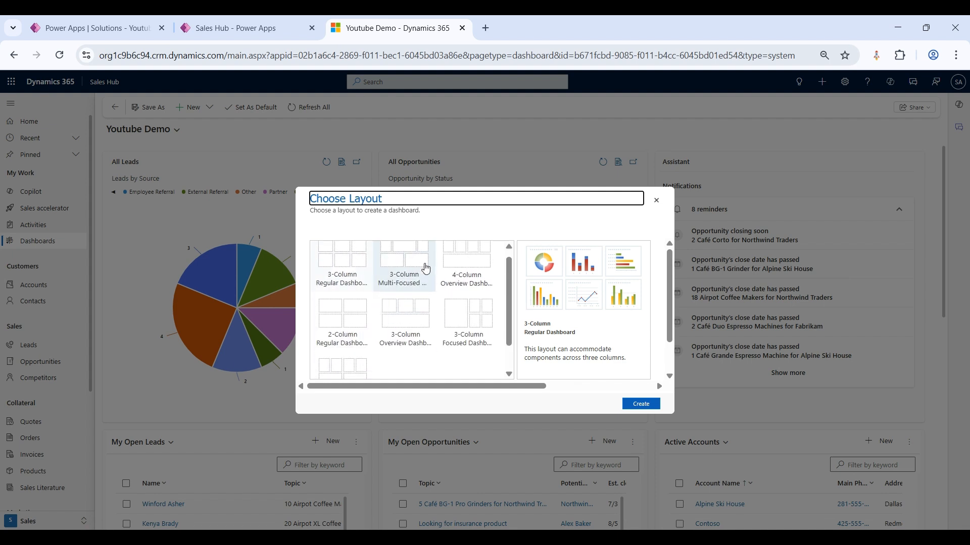
scroll(425, 267, down, 1)
scroll(426, 267, up, 1)
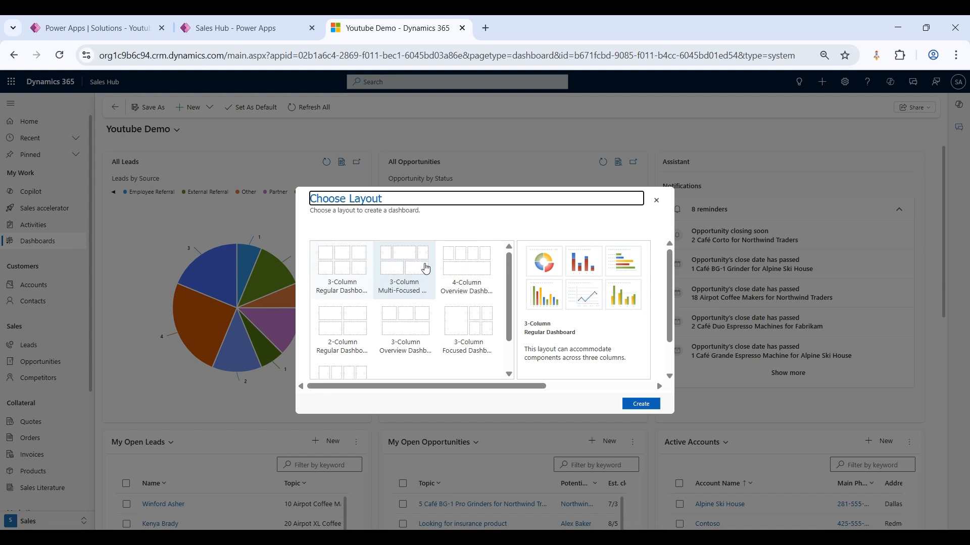
click(475, 280)
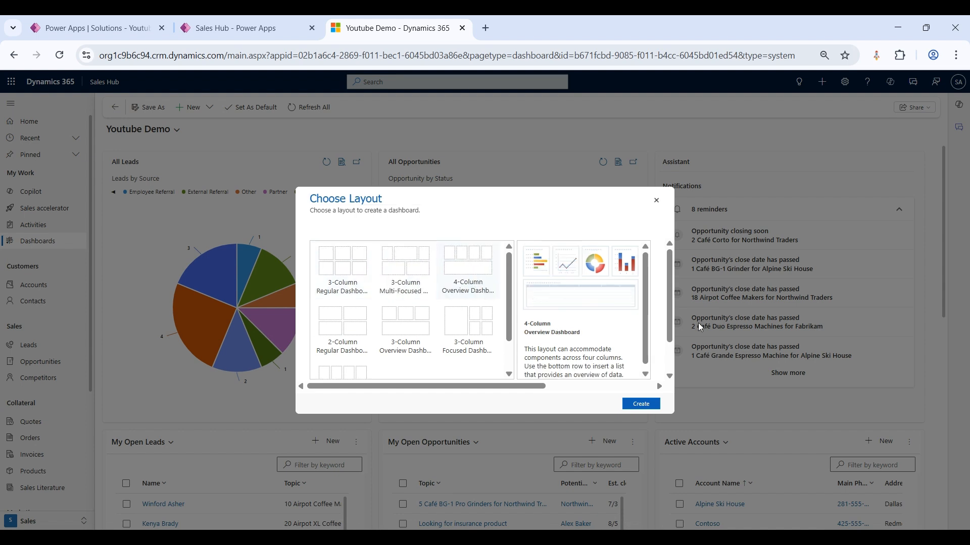
click(648, 406)
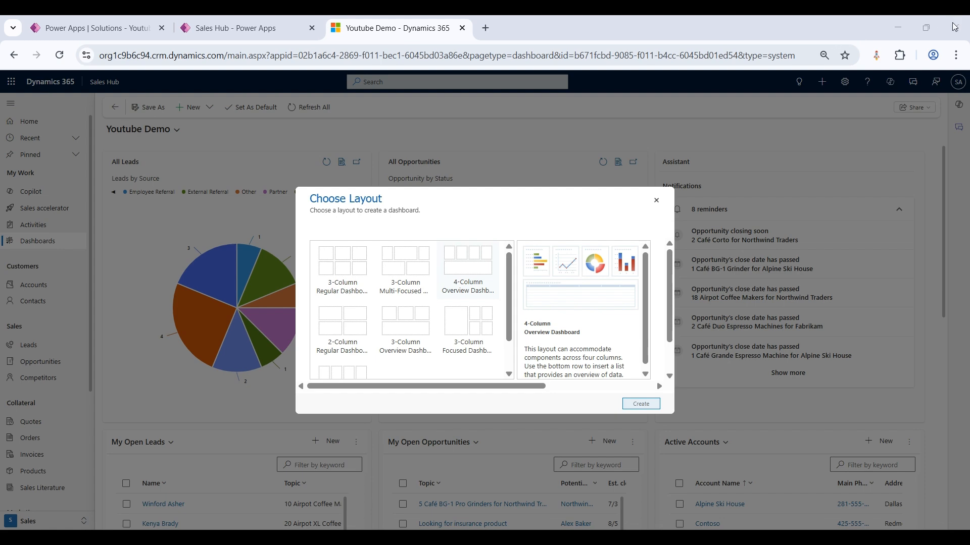
click(550, 333)
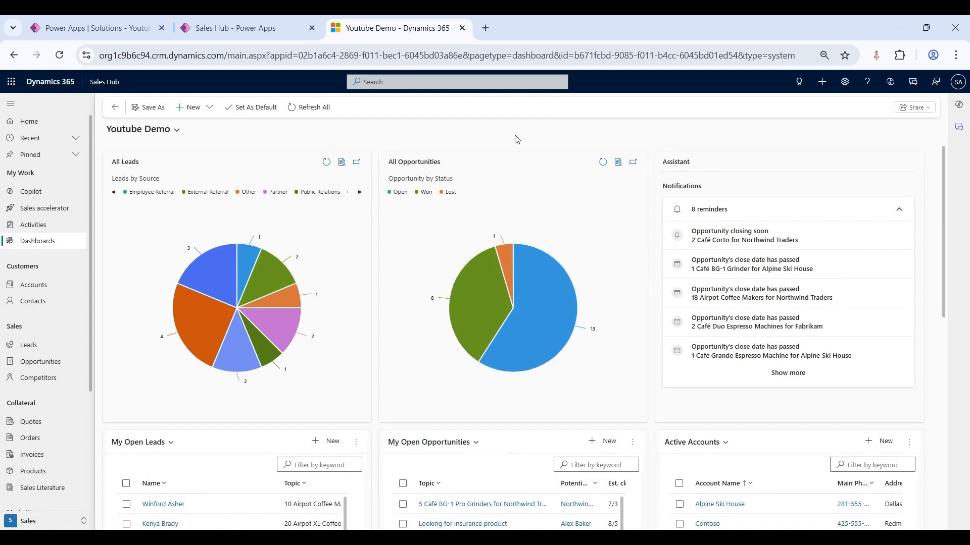